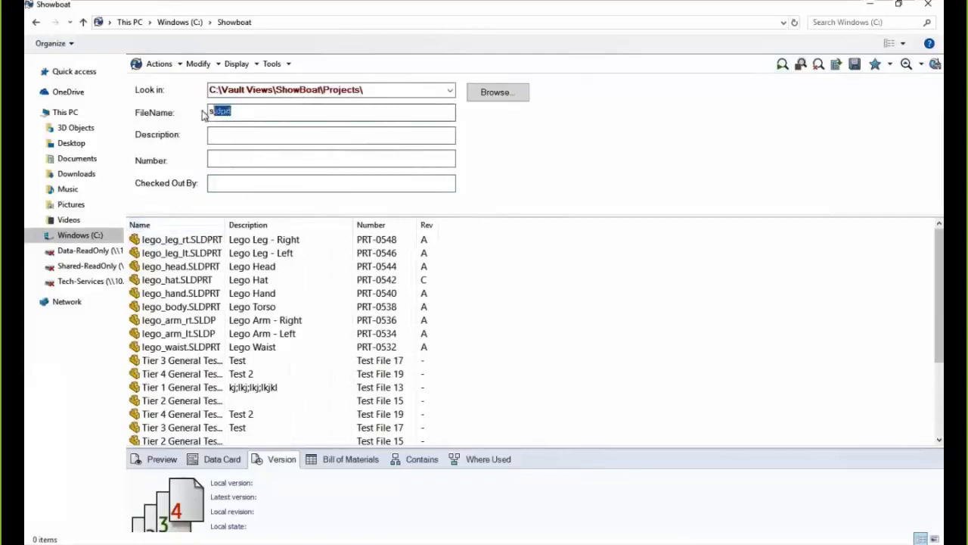
- Search the Projects folder for file names containing sldasm, and for those containing stacker
{"action": "type", "text": "sldasm"}
{"action": "left_click", "coordinate": [782, 65]}
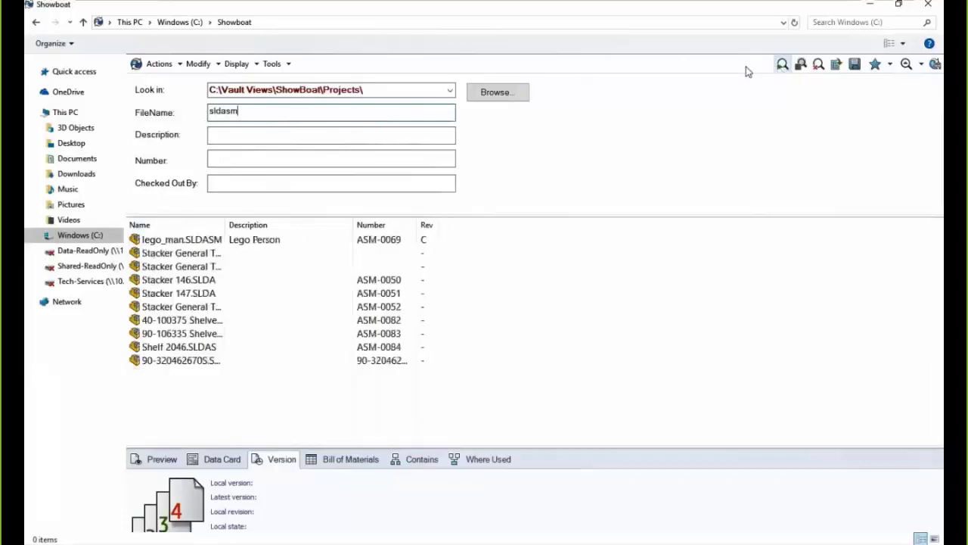
{"action": "double_click", "coordinate": [223, 111]}
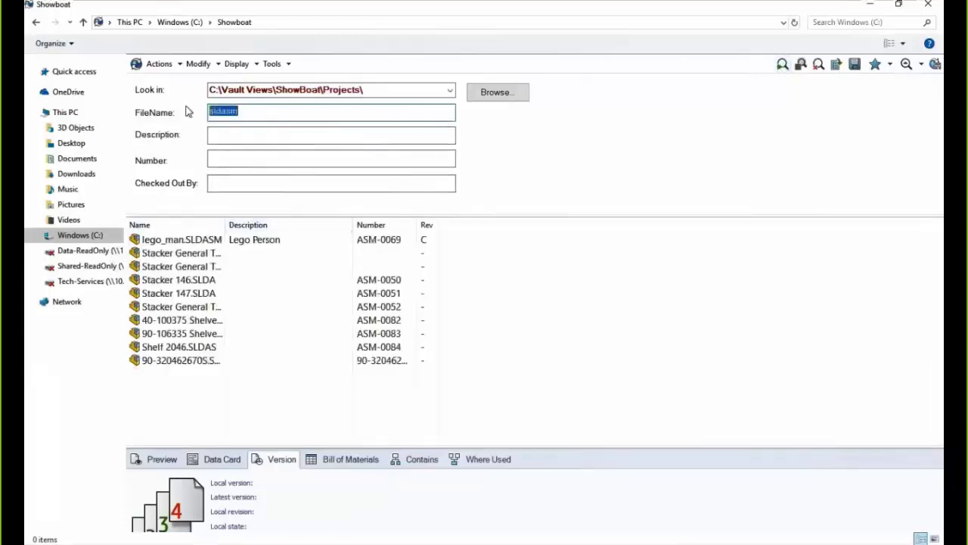
{"action": "type", "text": "stacker"}
{"action": "left_click", "coordinate": [782, 64]}
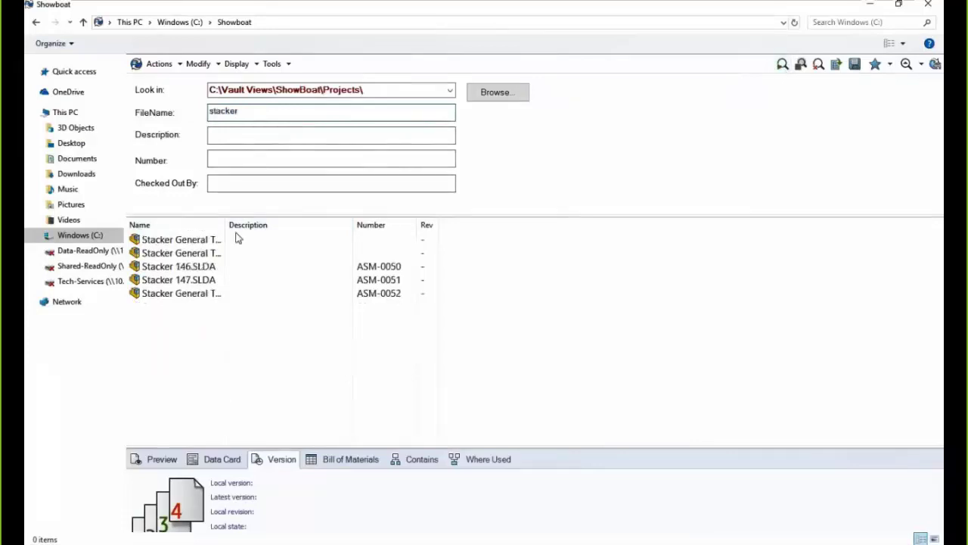
- Widen the Name column of the search results and enlarge the file details pane below them
{"action": "left_click_drag", "start_coordinate": [230, 224], "coordinate": [284, 225]}
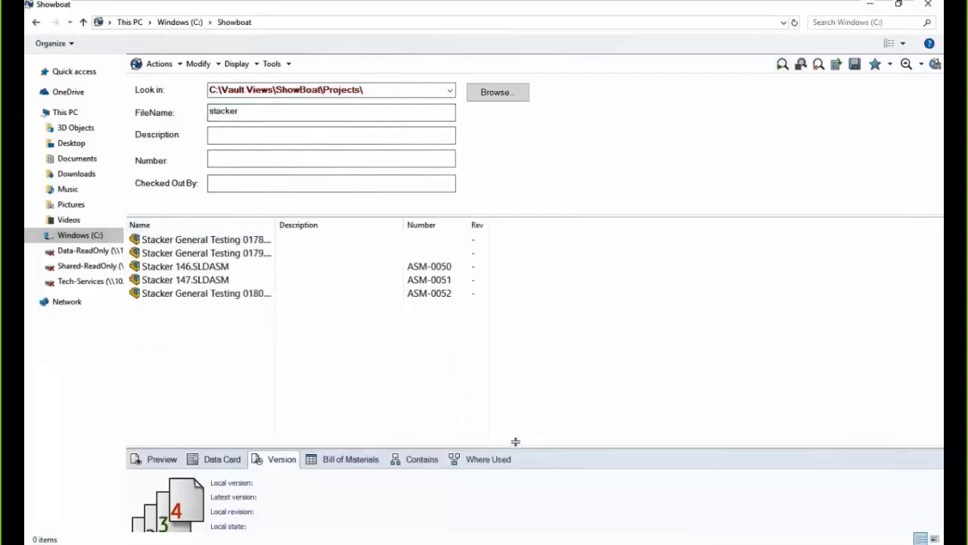
{"action": "left_click_drag", "start_coordinate": [514, 444], "coordinate": [515, 343]}
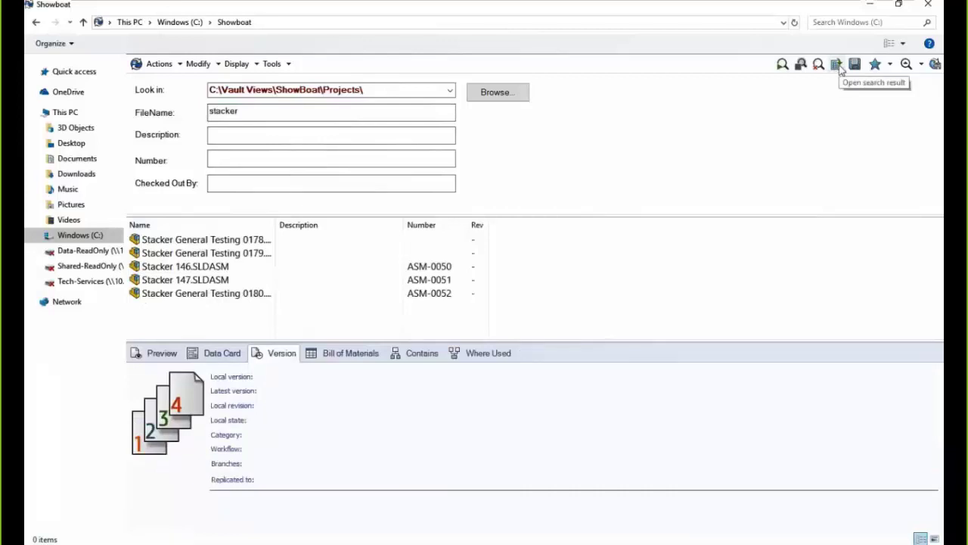
- View the stacker search results in Excel with columns A to D fitted to their contents, and close the sheet without saving
{"action": "left_click", "coordinate": [838, 65]}
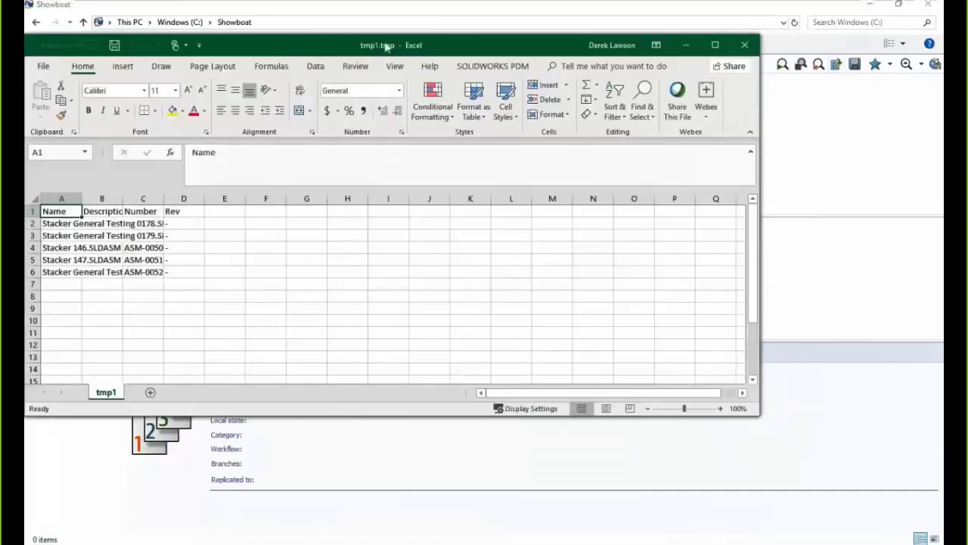
{"action": "double_click", "coordinate": [386, 47]}
{"action": "double_click", "coordinate": [81, 160]}
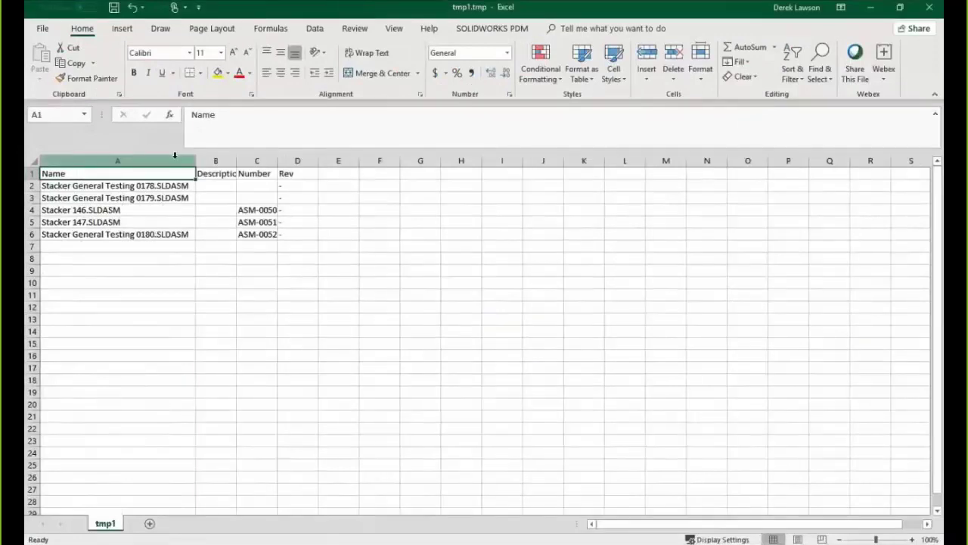
{"action": "double_click", "coordinate": [236, 161]}
{"action": "left_click_drag", "start_coordinate": [294, 160], "coordinate": [292, 160]}
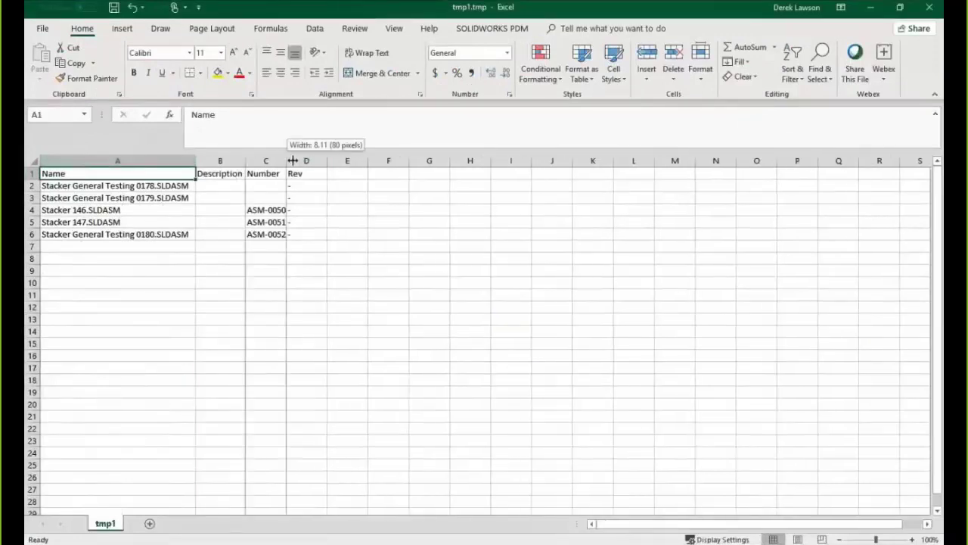
{"action": "double_click", "coordinate": [327, 160]}
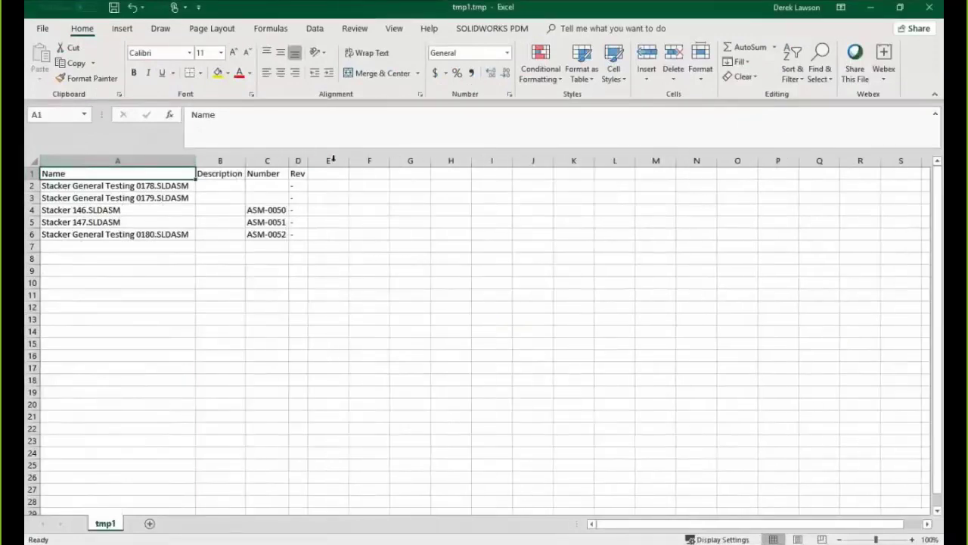
{"action": "left_click", "coordinate": [929, 10]}
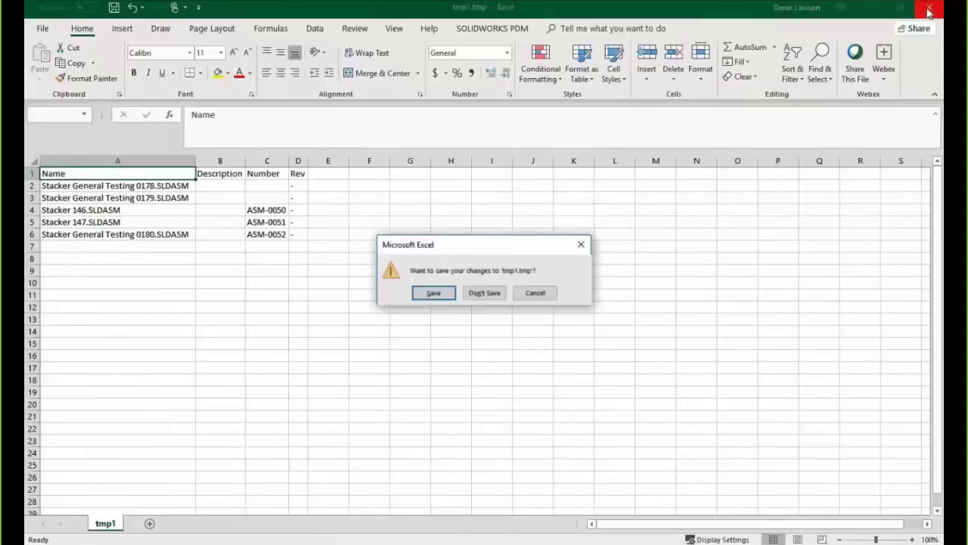
{"action": "left_click", "coordinate": [485, 293]}
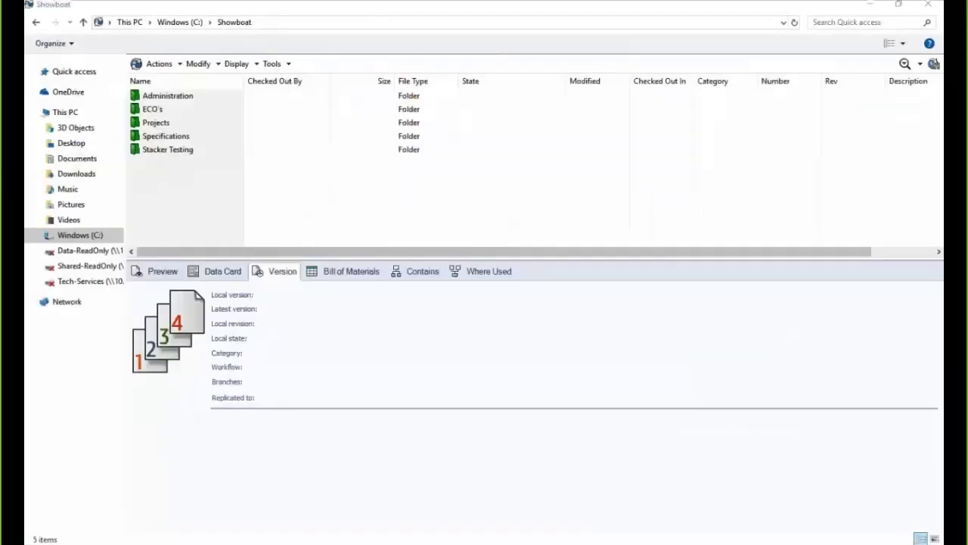
- Run the Project Part Report search for file name *sld* with the Checked Out By field cleared, and look through the results
{"action": "left_click", "coordinate": [919, 63]}
{"action": "left_click", "coordinate": [867, 95]}
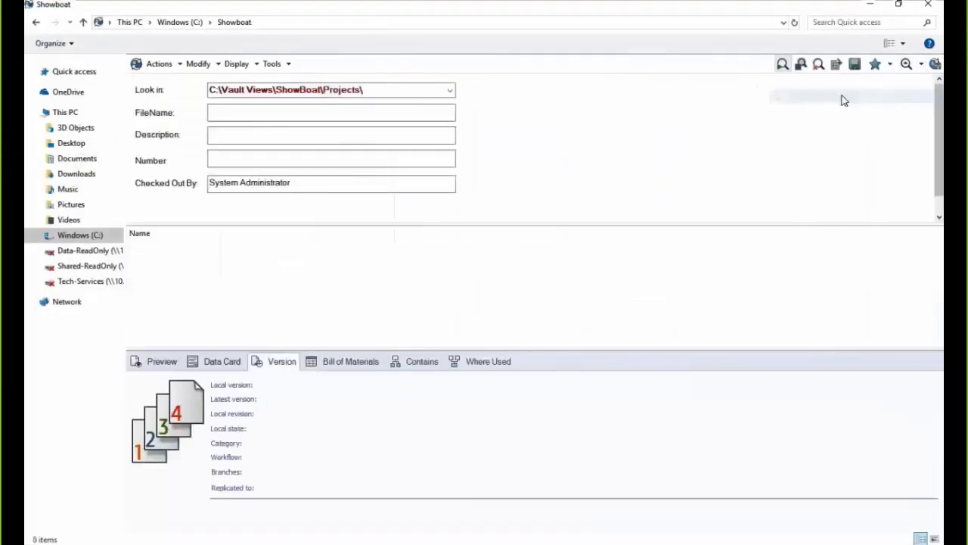
{"action": "left_click", "coordinate": [409, 113]}
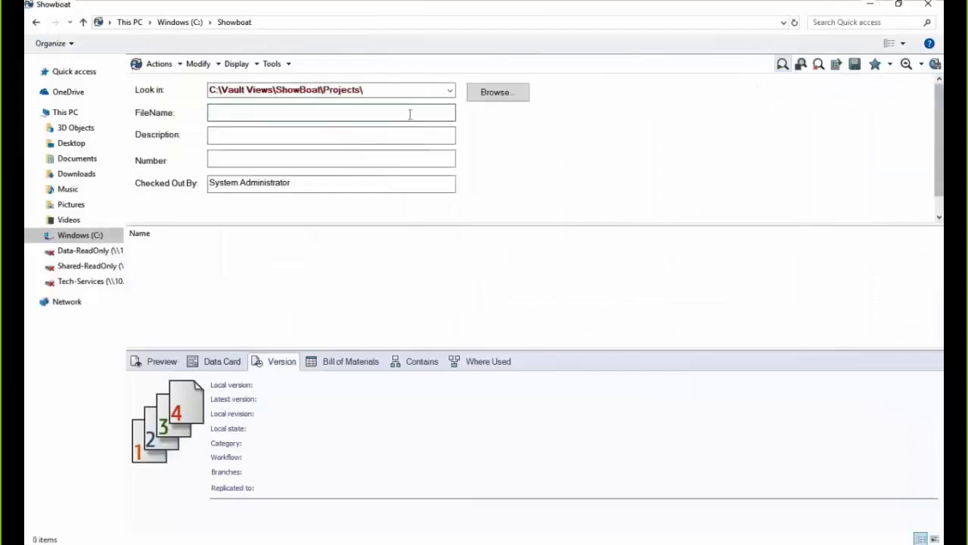
{"action": "type", "text": "*sld*"}
{"action": "left_click_drag", "start_coordinate": [341, 182], "coordinate": [164, 183]}
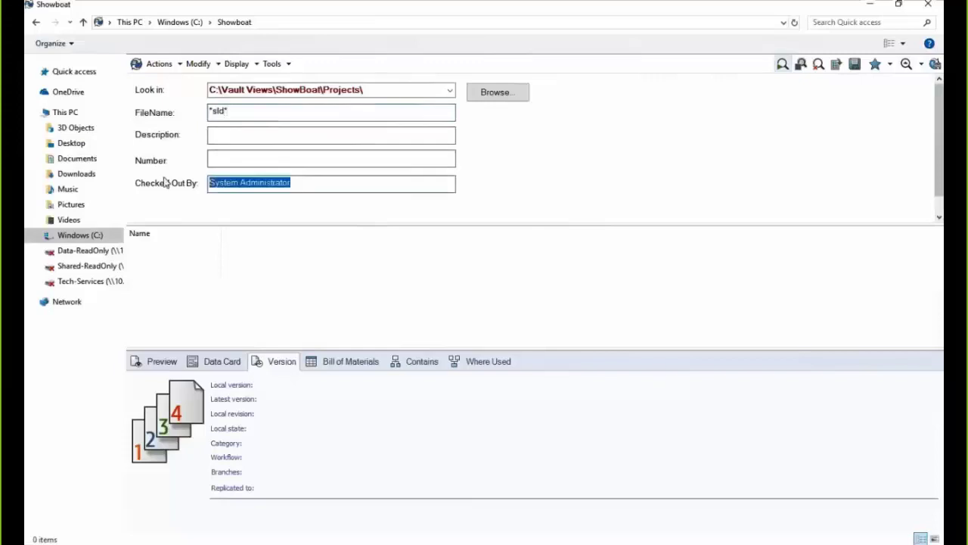
{"action": "key", "text": "Delete"}
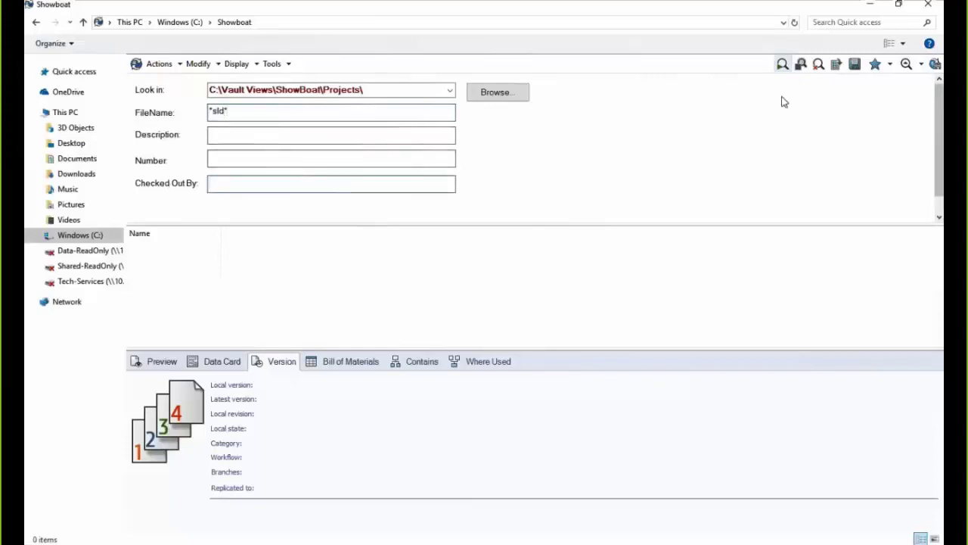
{"action": "left_click", "coordinate": [783, 65]}
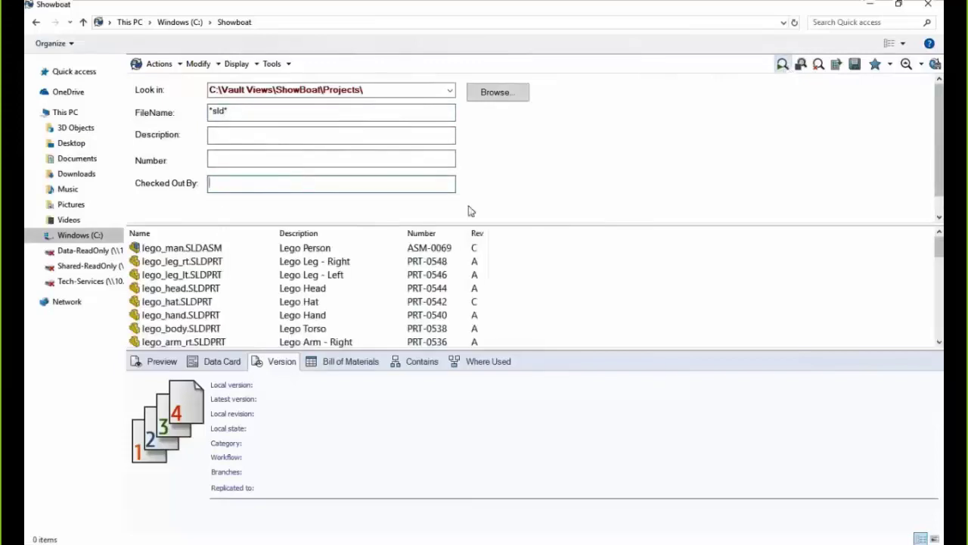
{"action": "scroll", "coordinate": [276, 274], "scroll_direction": "down", "scroll_amount": 5}
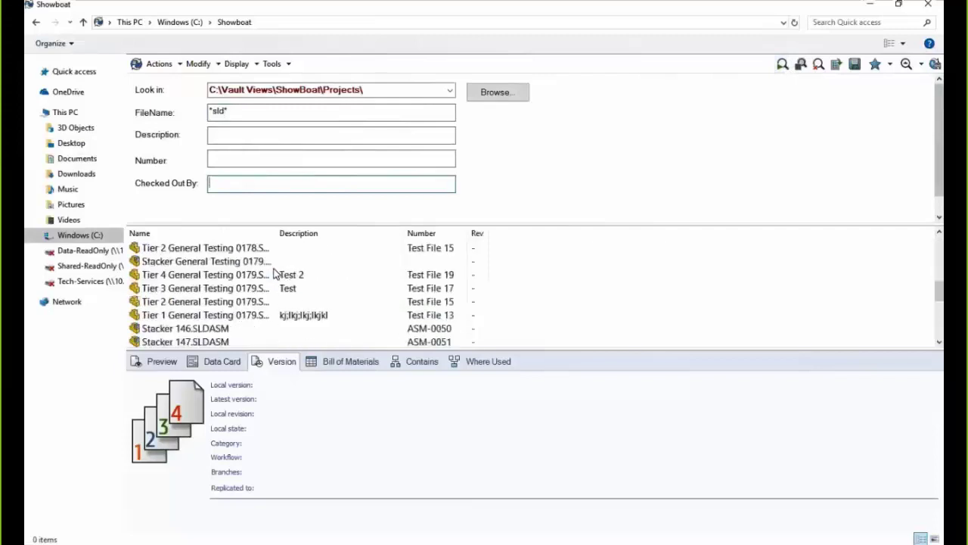
{"action": "scroll", "coordinate": [277, 274], "scroll_direction": "up", "scroll_amount": 5}
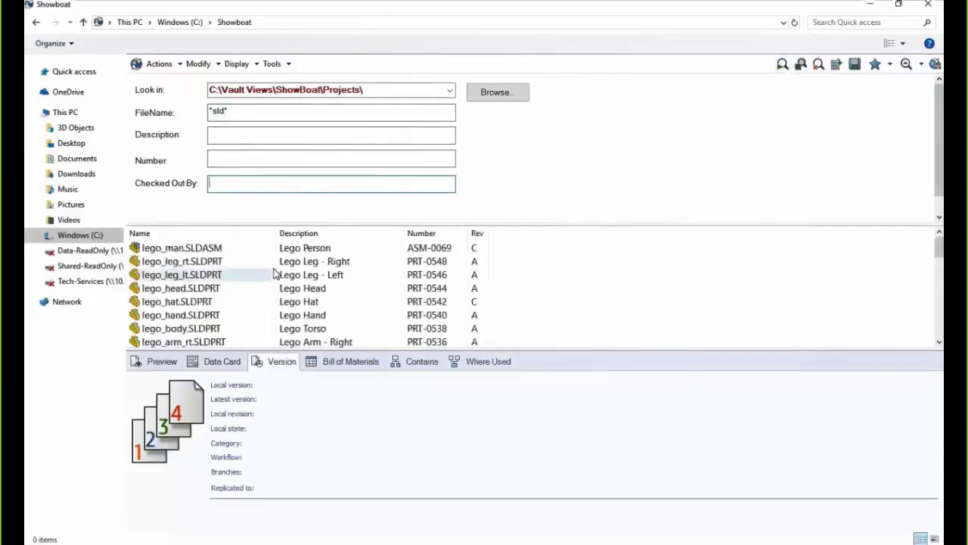
- Reload the Project Part Report card and search for *sld* files checked out by System Administrator
{"action": "left_click", "coordinate": [907, 65]}
{"action": "left_click", "coordinate": [905, 65]}
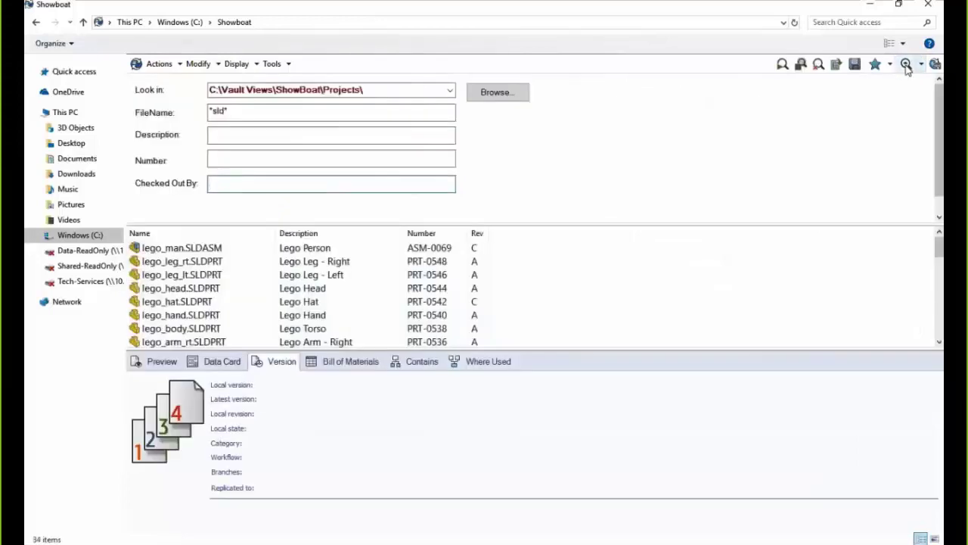
{"action": "left_click", "coordinate": [921, 65]}
{"action": "left_click", "coordinate": [902, 95]}
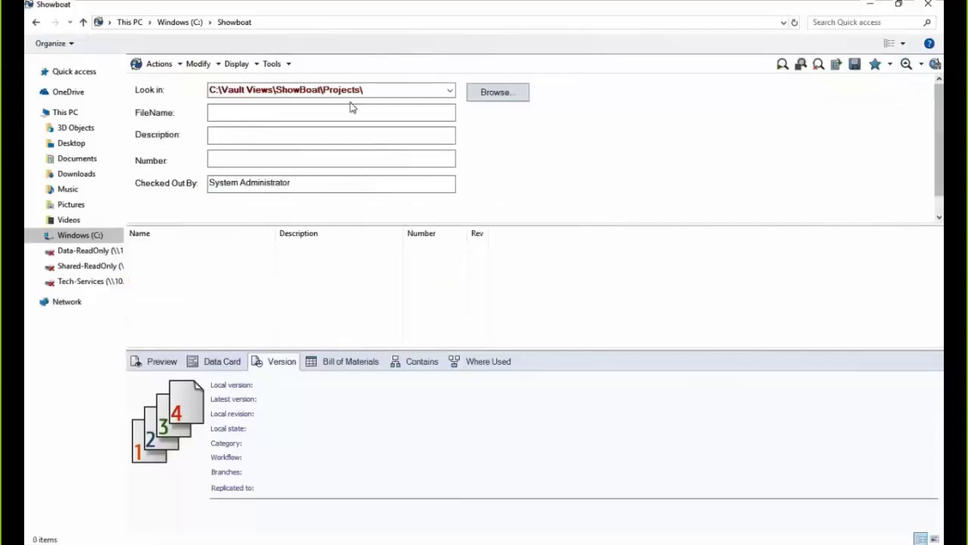
{"action": "left_click", "coordinate": [287, 112]}
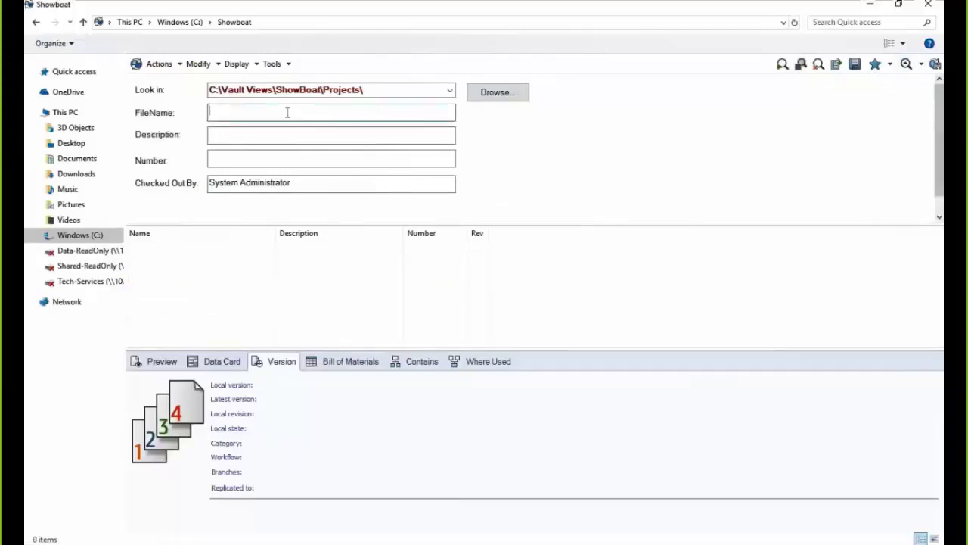
{"action": "type", "text": "*sld*"}
{"action": "left_click", "coordinate": [787, 67]}
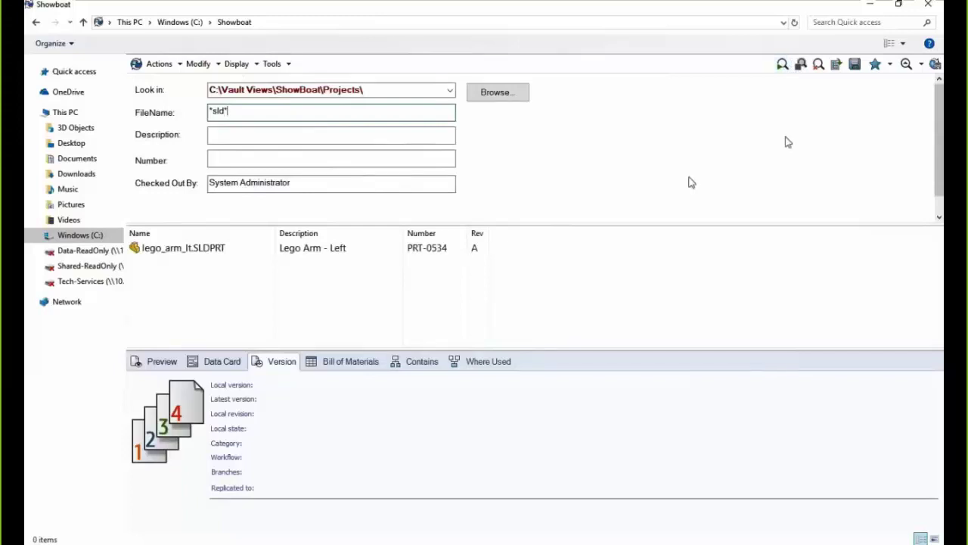
- Add the current search to the favorites as Admins Checked Out Files
{"action": "left_click", "coordinate": [891, 64]}
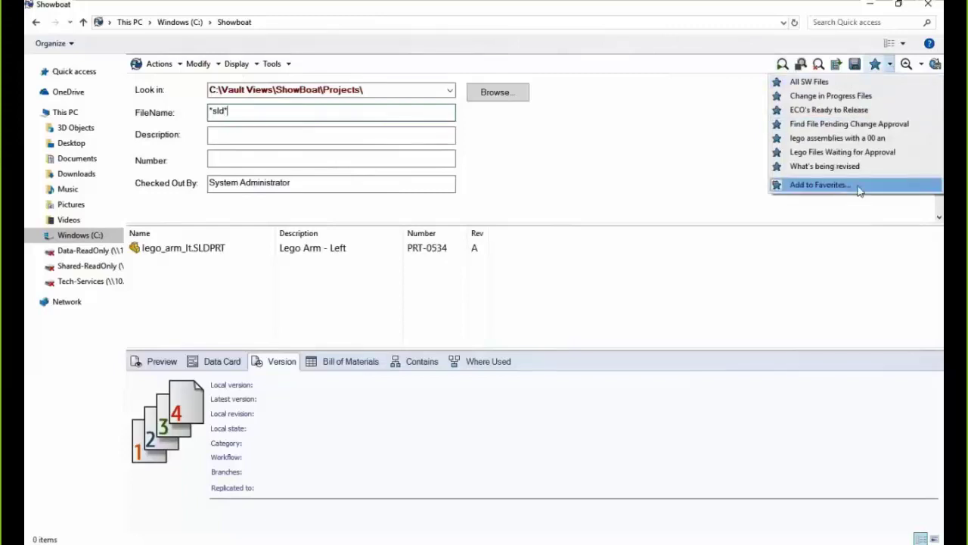
{"action": "left_click", "coordinate": [819, 185]}
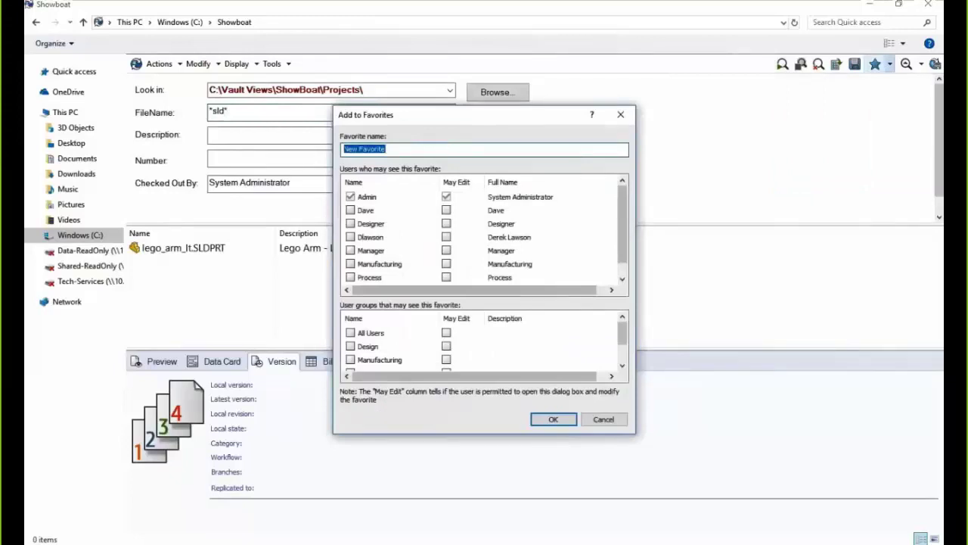
{"action": "type", "text": "Admins Checked Out F"}
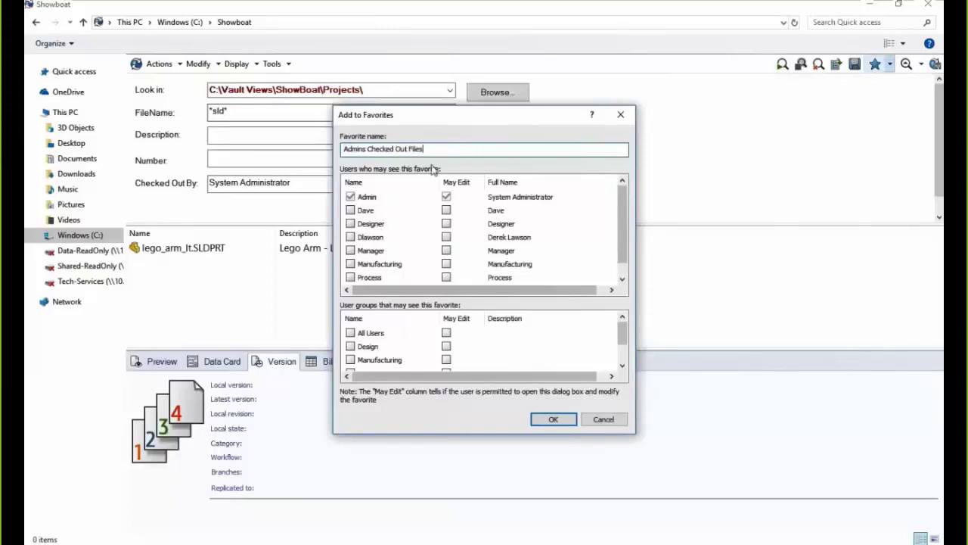
{"action": "left_click", "coordinate": [552, 419]}
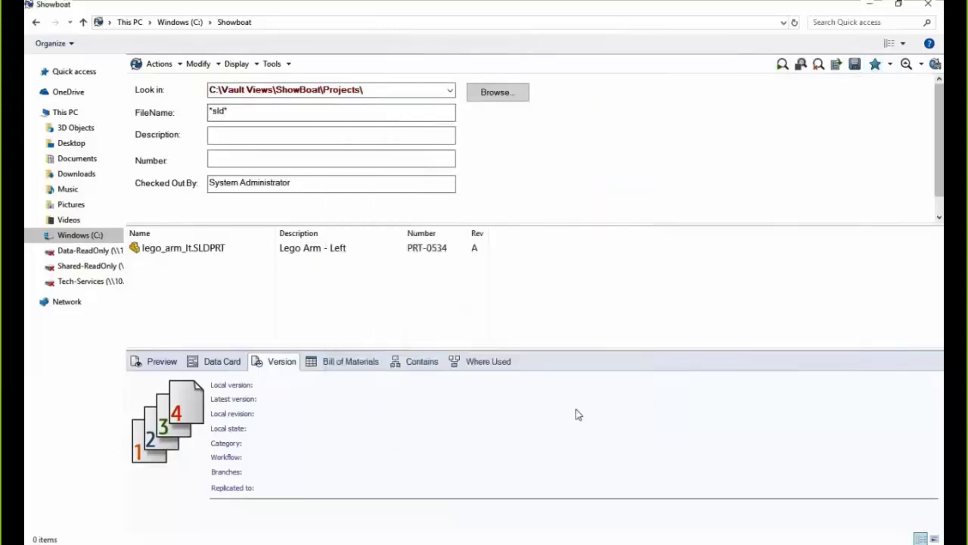
- Return to the vault's root view and run the favorite search Admins Checked Out Files
{"action": "left_click", "coordinate": [906, 65]}
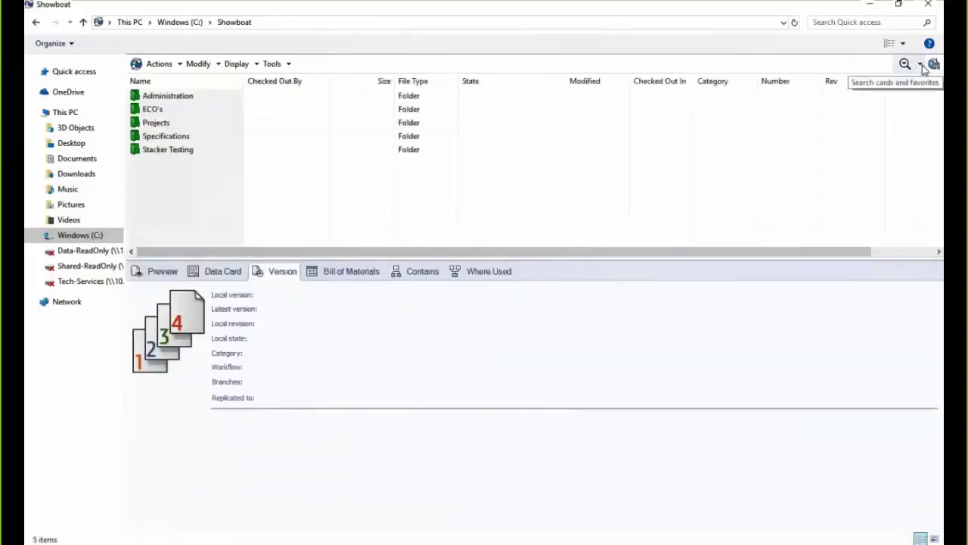
{"action": "left_click", "coordinate": [920, 65]}
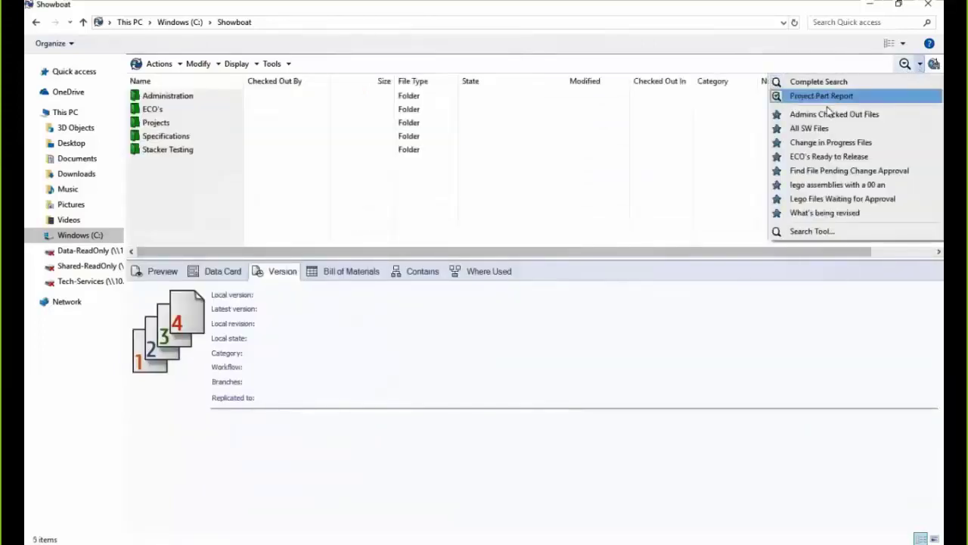
{"action": "left_click", "coordinate": [897, 119]}
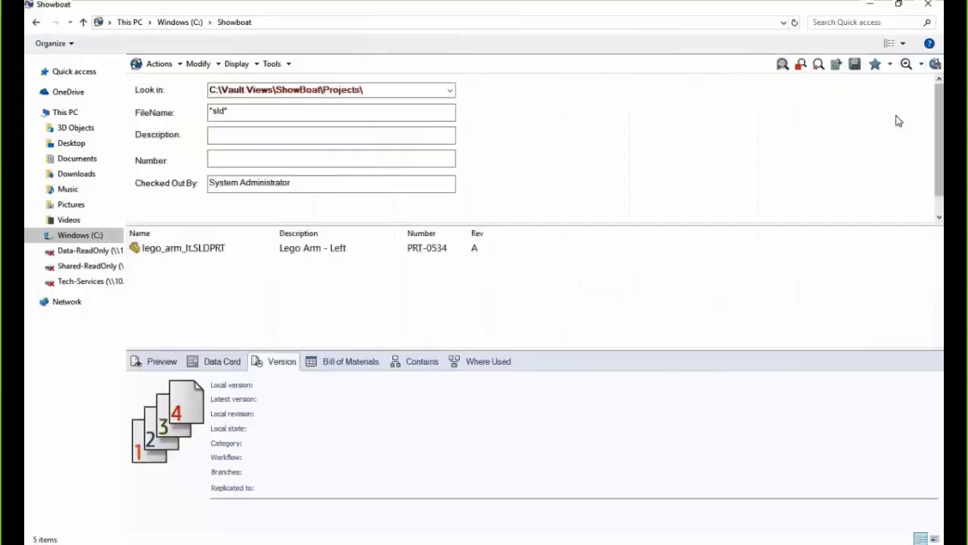
{"action": "left_click", "coordinate": [254, 250]}
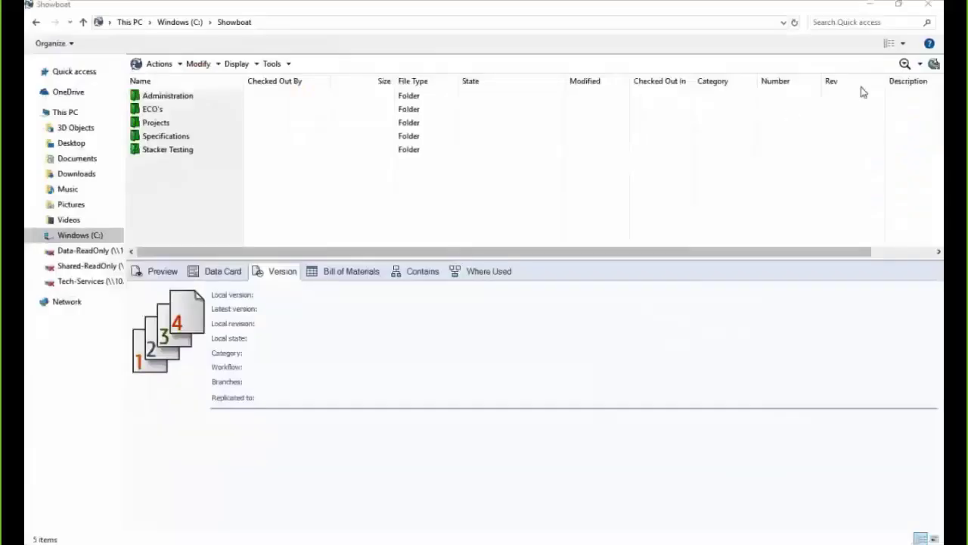
- Open the standalone Search Tool from the vault view and maximize its window
{"action": "left_click", "coordinate": [920, 65]}
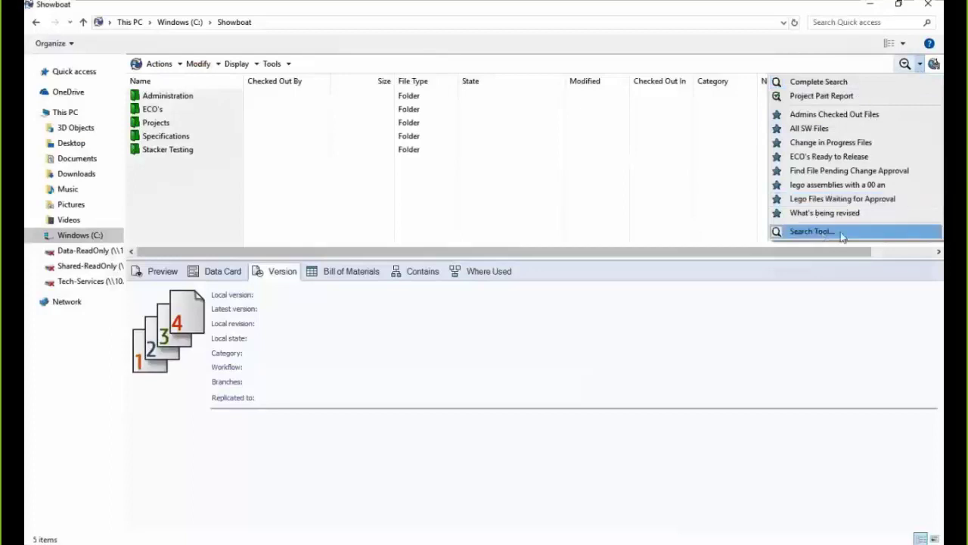
{"action": "left_click", "coordinate": [813, 233]}
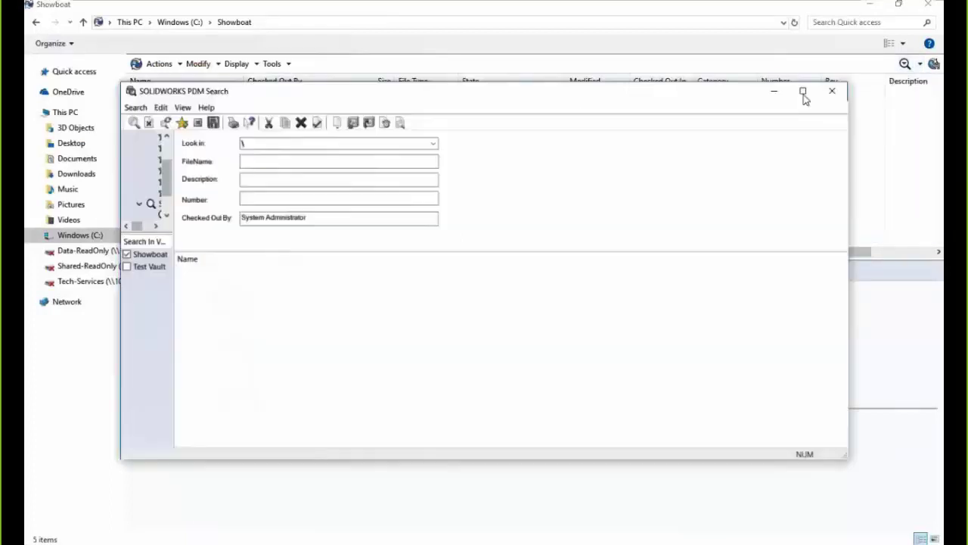
{"action": "left_click", "coordinate": [804, 92]}
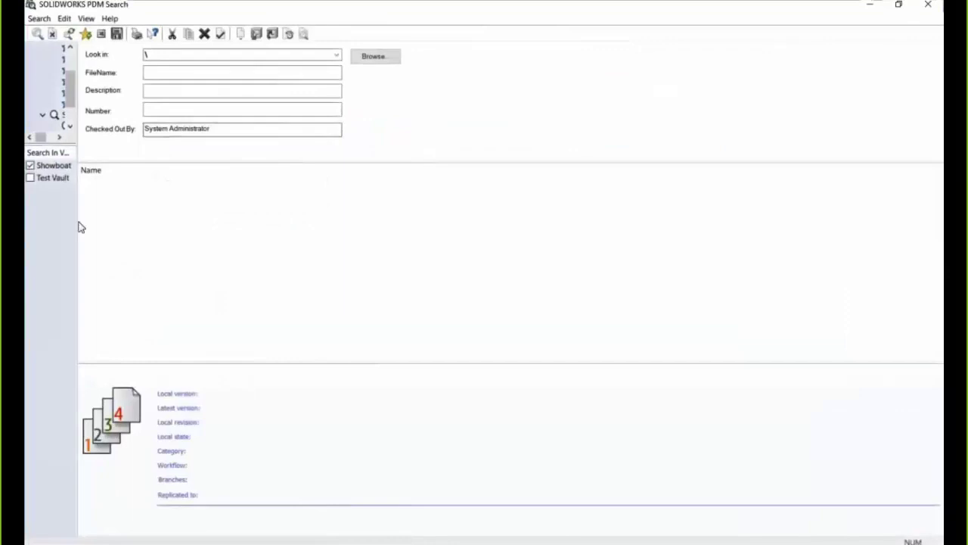
- Widen and heighten the pane with the search tree and select the Showboat vault's Favorites node
{"action": "left_click_drag", "start_coordinate": [135, 221], "coordinate": [182, 193]}
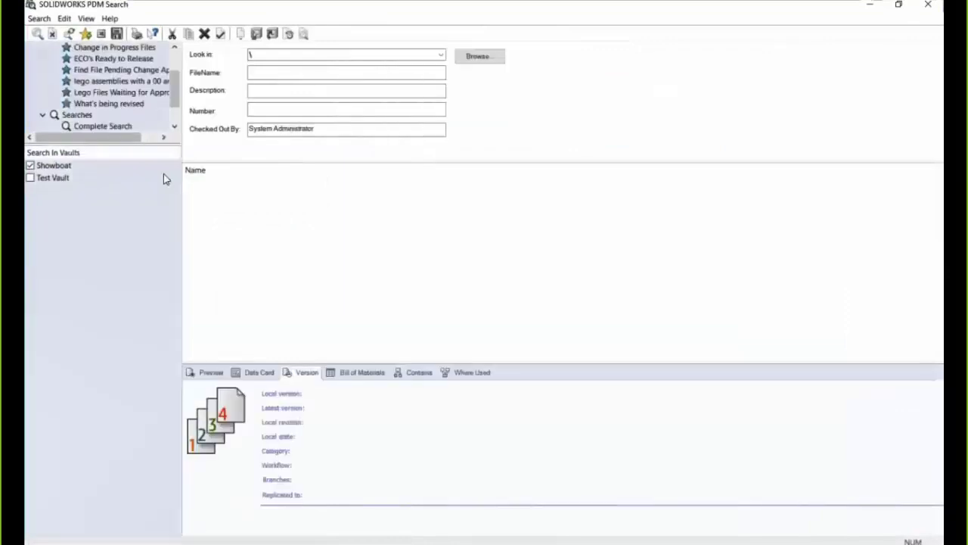
{"action": "left_click_drag", "start_coordinate": [148, 144], "coordinate": [148, 302]}
{"action": "key", "text": "Down"}
{"action": "key", "text": "Down"}
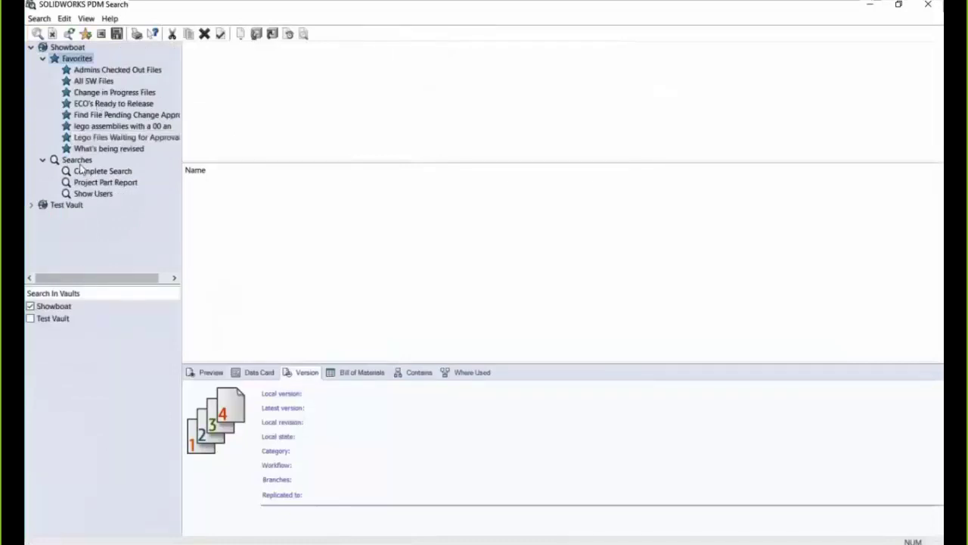
- Expand the Test Vault and its Favorites in the search tree, then select the Showboat vault
{"action": "left_click", "coordinate": [32, 205]}
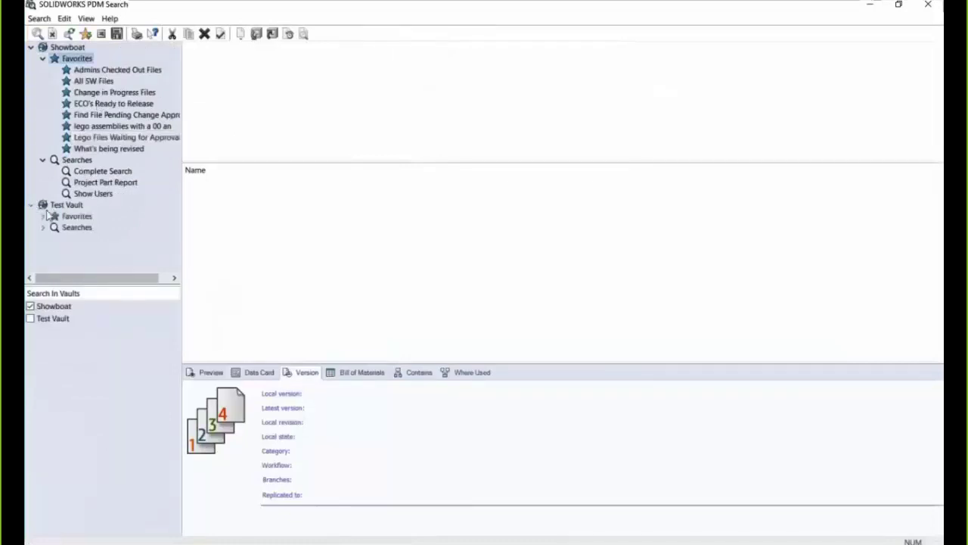
{"action": "left_click", "coordinate": [43, 216]}
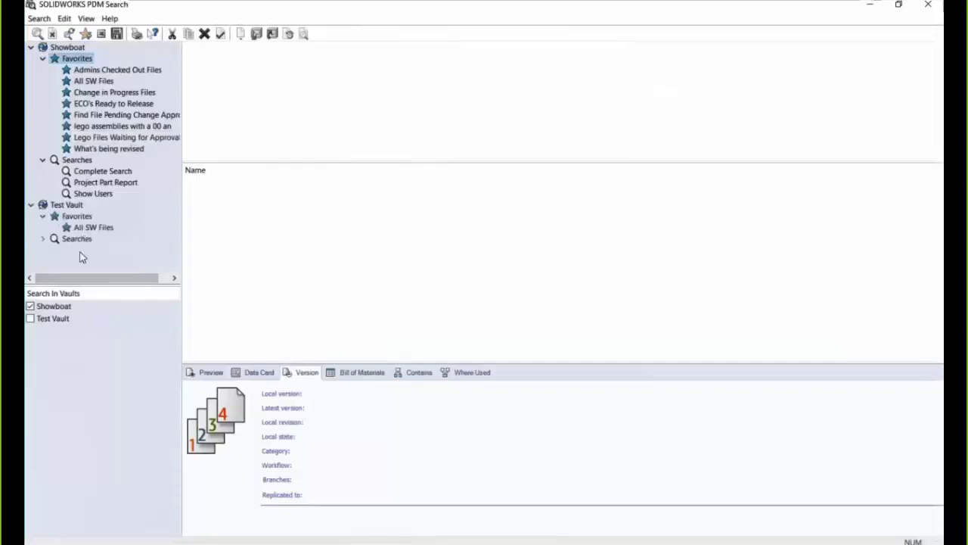
{"action": "left_click", "coordinate": [35, 318]}
{"action": "left_click", "coordinate": [66, 48]}
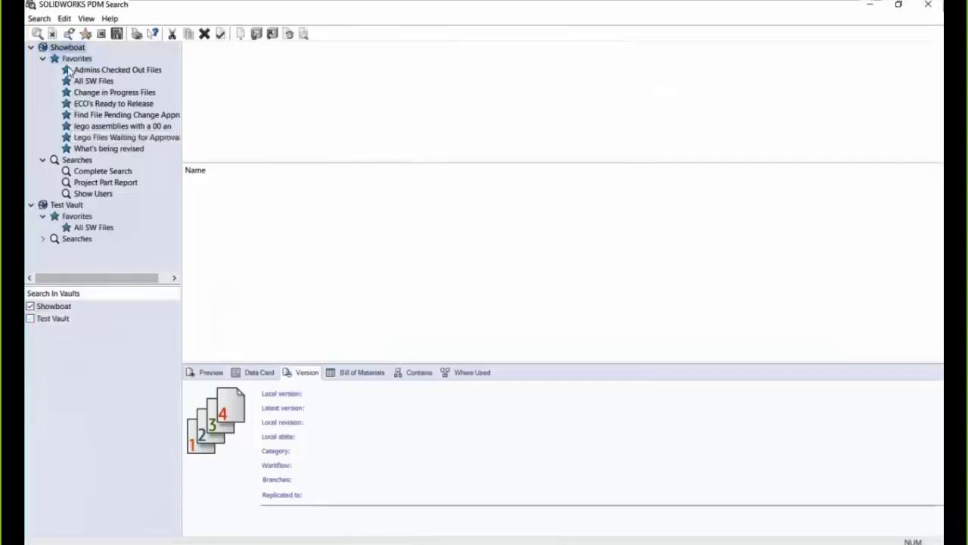
- Run Showboat's Project Part Report search with Checked Out By cleared and FileName set to *sld*
{"action": "left_click", "coordinate": [108, 188]}
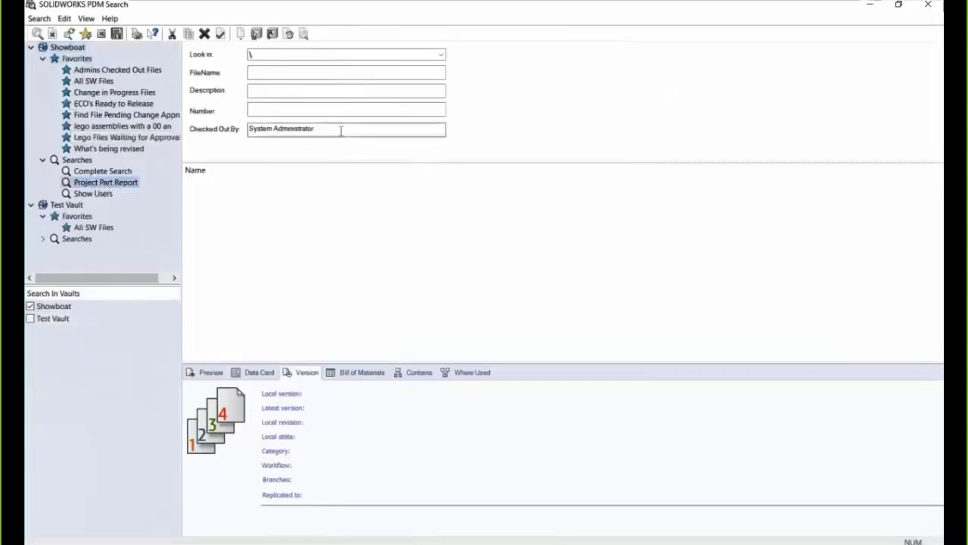
{"action": "left_click_drag", "start_coordinate": [325, 129], "coordinate": [227, 129]}
{"action": "key", "text": "Delete"}
{"action": "left_click", "coordinate": [279, 73]}
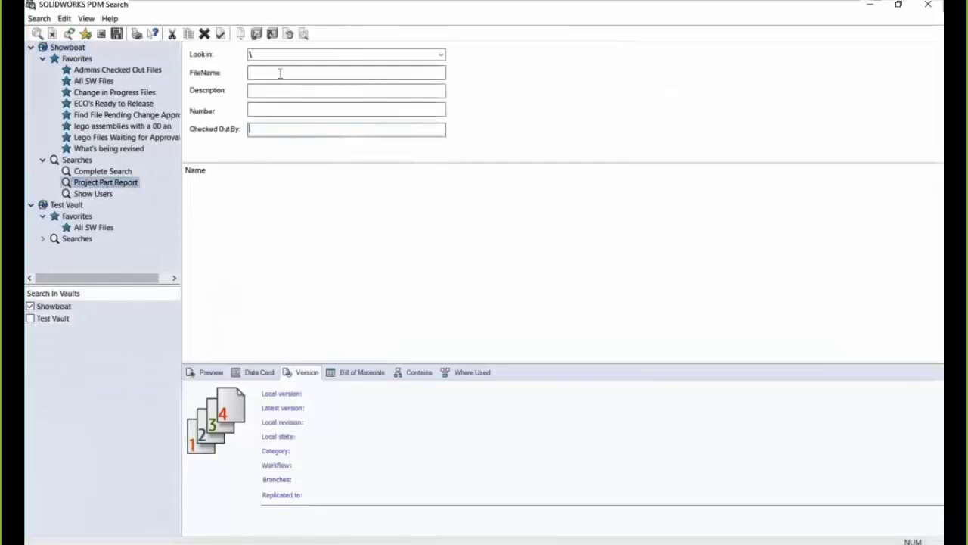
{"action": "type", "text": "*sld*"}
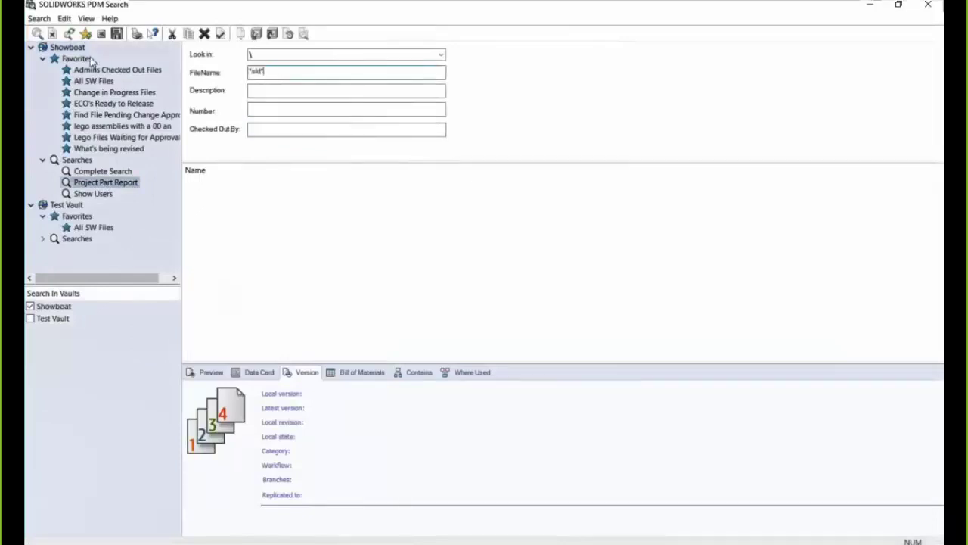
{"action": "left_click", "coordinate": [38, 35]}
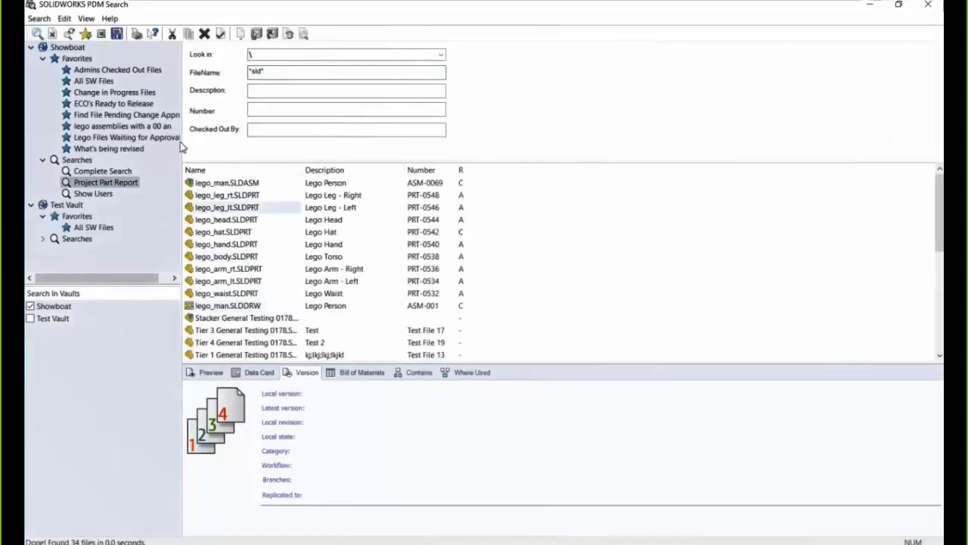
- Open the search results in Excel, fit the column widths to their contents and look through the listed files
{"action": "left_click", "coordinate": [101, 34]}
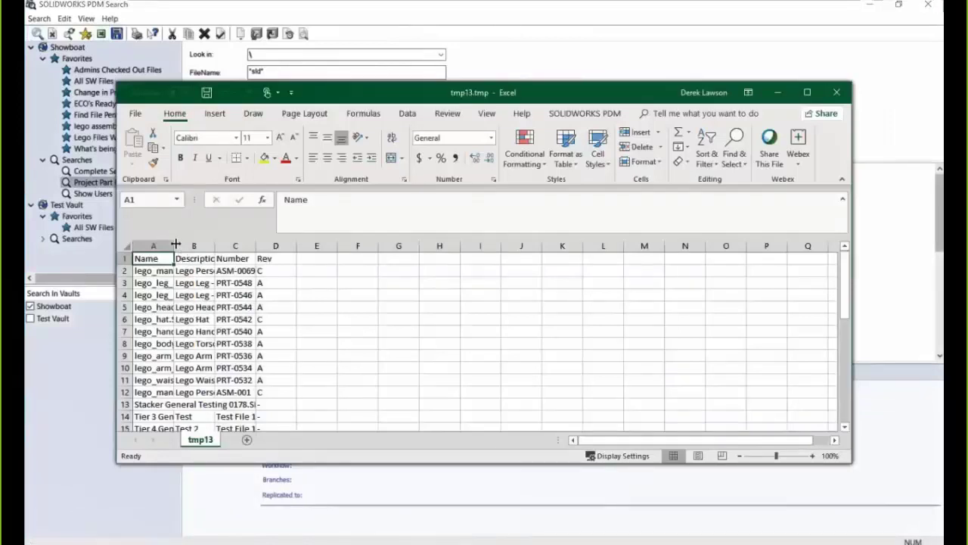
{"action": "double_click", "coordinate": [176, 243]}
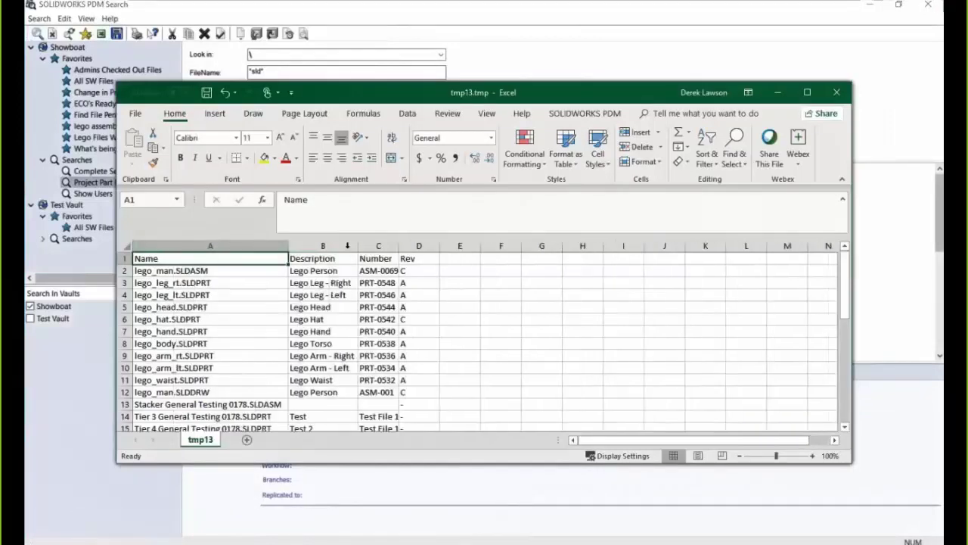
{"action": "double_click", "coordinate": [399, 246]}
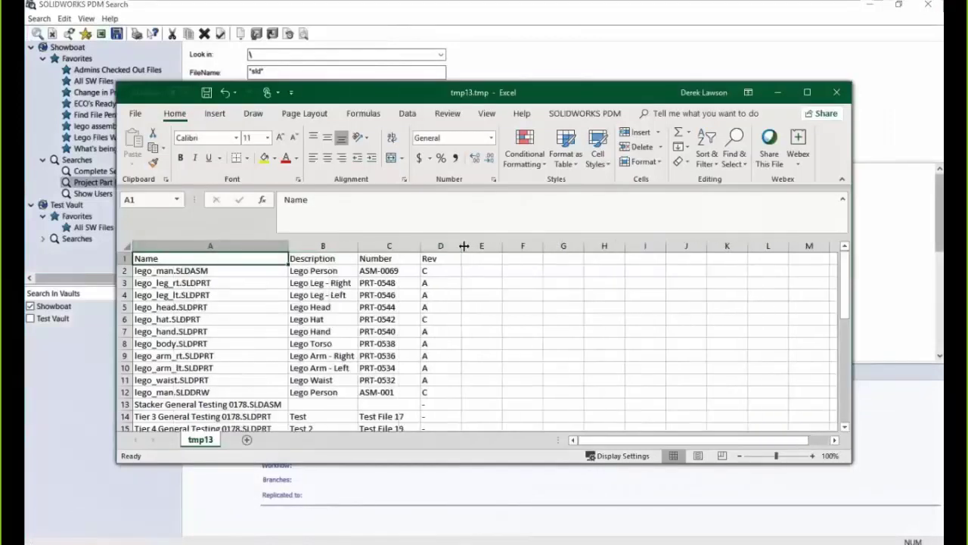
{"action": "double_click", "coordinate": [464, 246]}
{"action": "scroll", "coordinate": [387, 306], "scroll_direction": "down", "scroll_amount": 5}
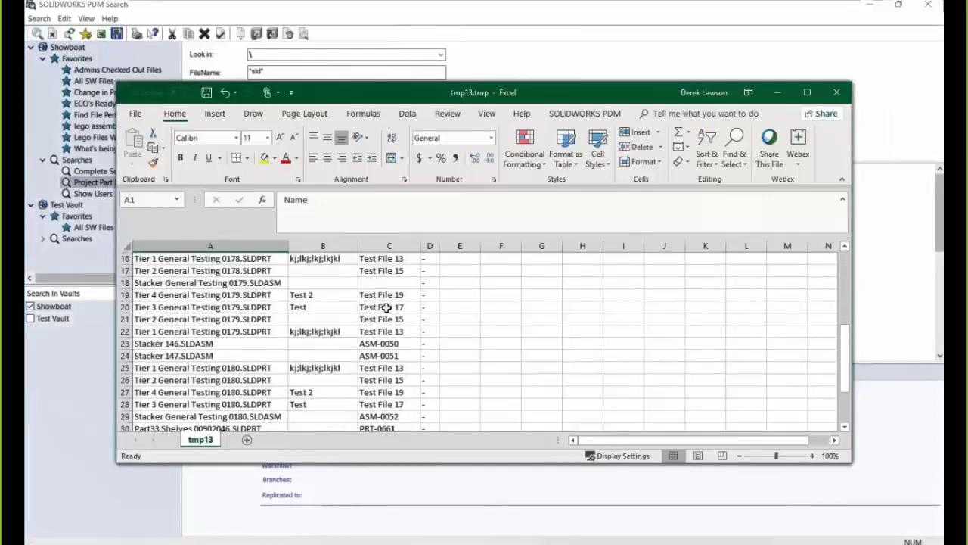
{"action": "scroll", "coordinate": [387, 306], "scroll_direction": "down", "scroll_amount": 7}
{"action": "scroll", "coordinate": [387, 306], "scroll_direction": "up", "scroll_amount": 11}
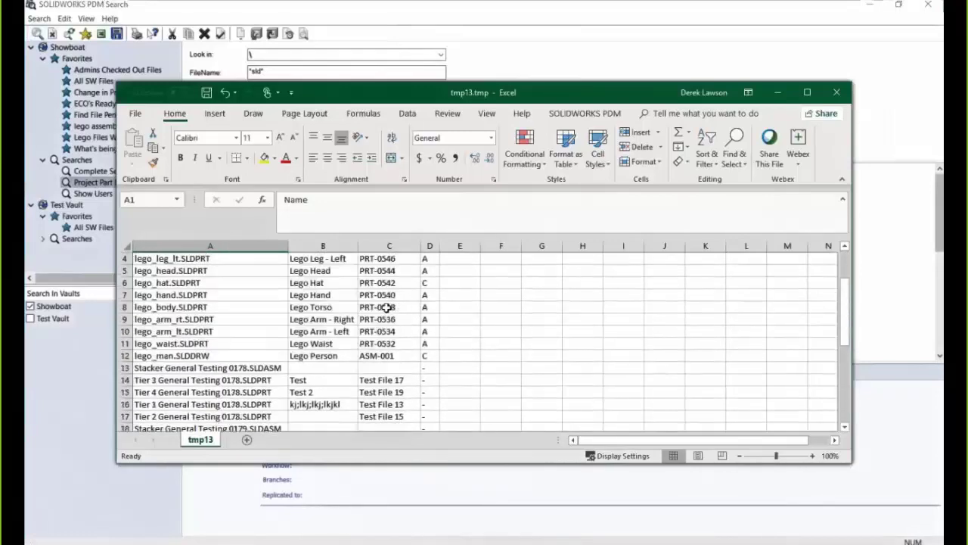
{"action": "scroll", "coordinate": [387, 307], "scroll_direction": "up", "scroll_amount": 1}
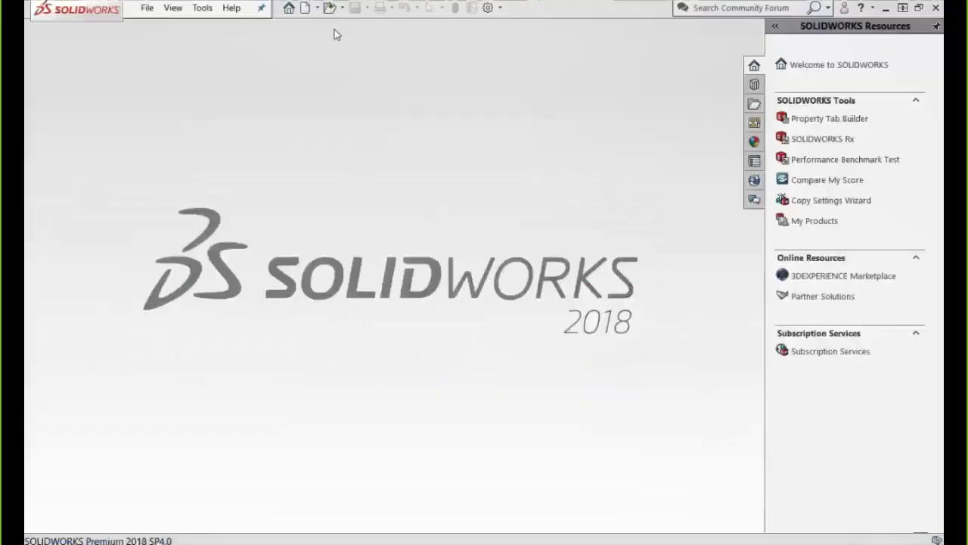
- Switch to SOLIDWORKS, start opening a file and browse to the root folder of the Showboat vault
{"action": "left_click", "coordinate": [329, 9]}
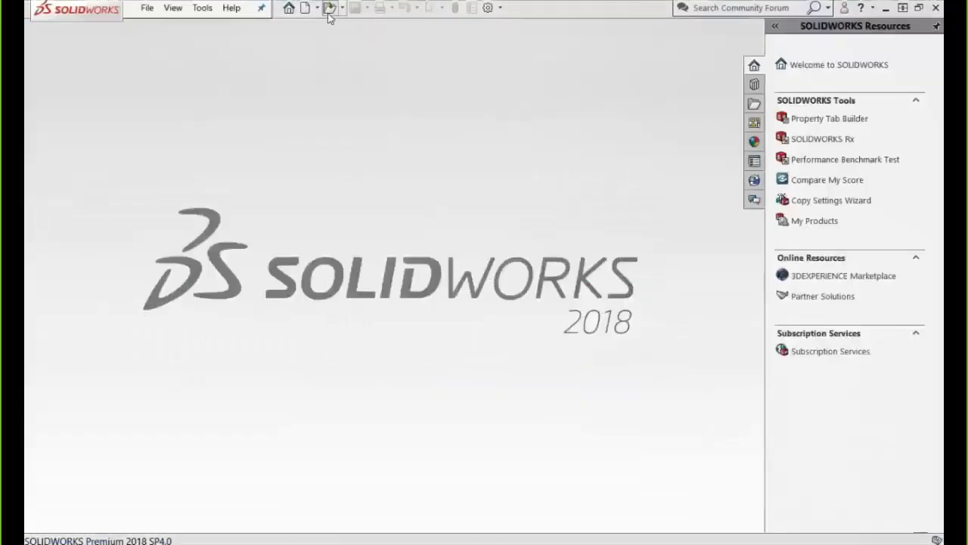
{"action": "left_click", "coordinate": [368, 54]}
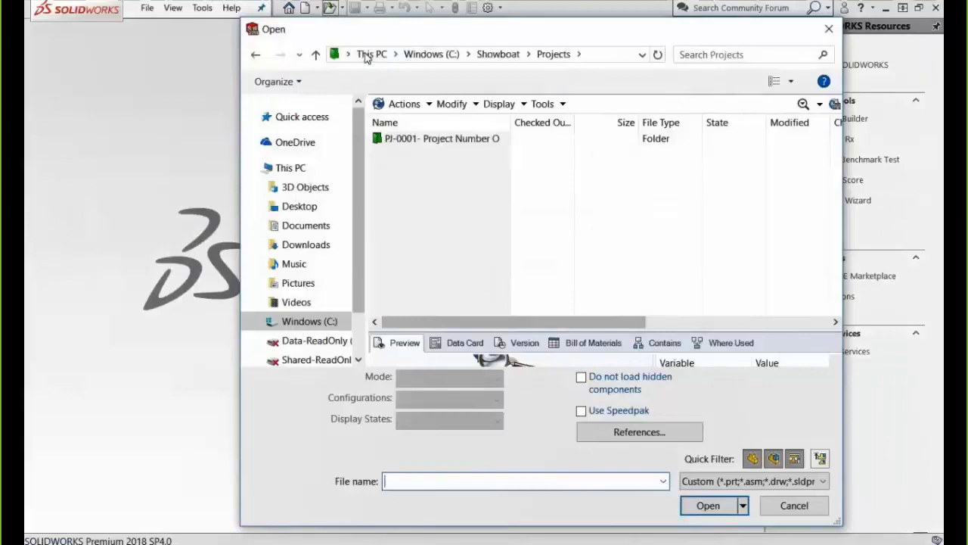
{"action": "left_click", "coordinate": [497, 55]}
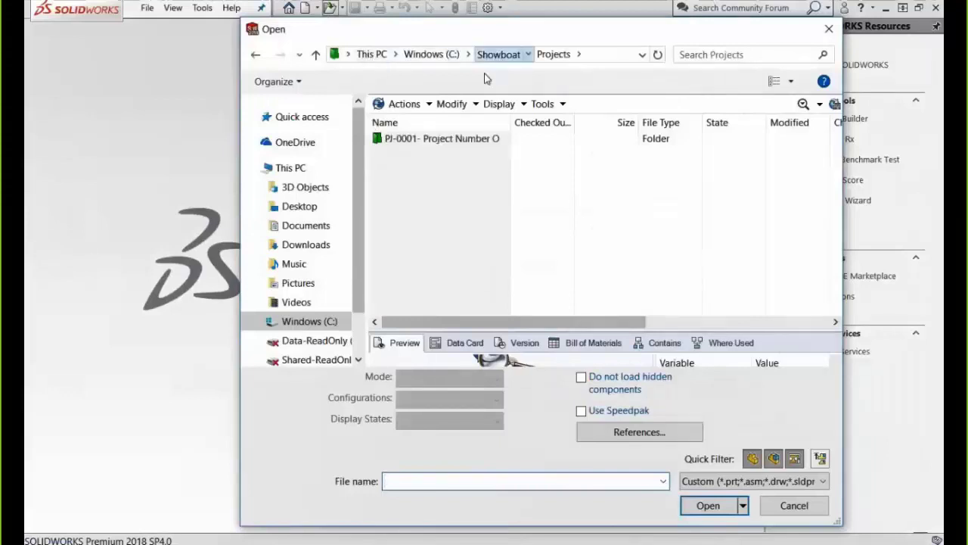
- Run the Project Part Report search within the file-opening dialog, with Checked Out By cleared and FileName set to .sld
{"action": "left_click", "coordinate": [804, 105]}
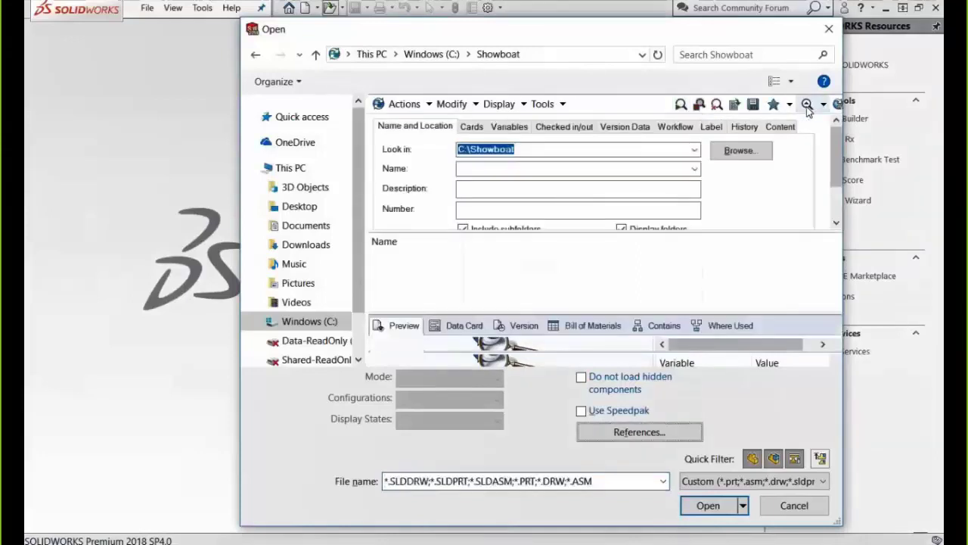
{"action": "left_click", "coordinate": [823, 105]}
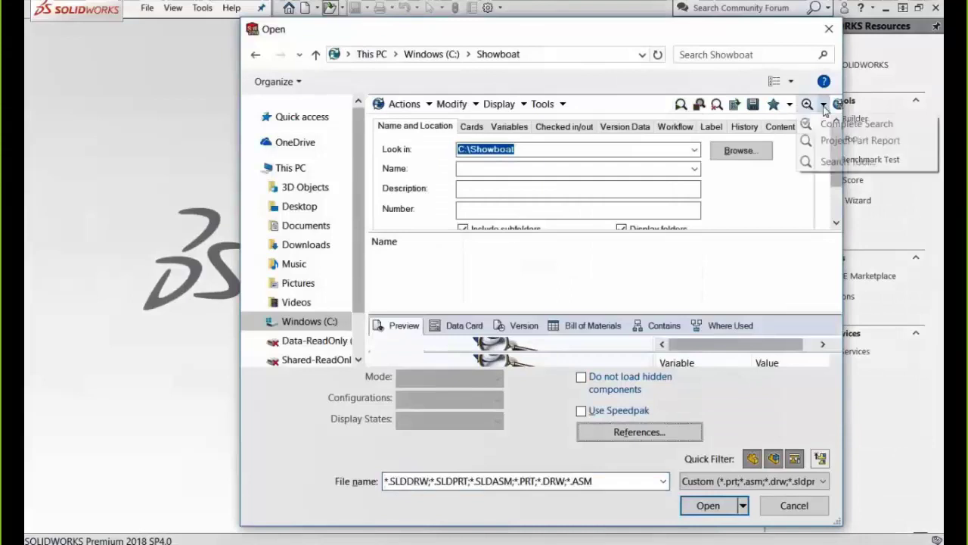
{"action": "left_click", "coordinate": [837, 145]}
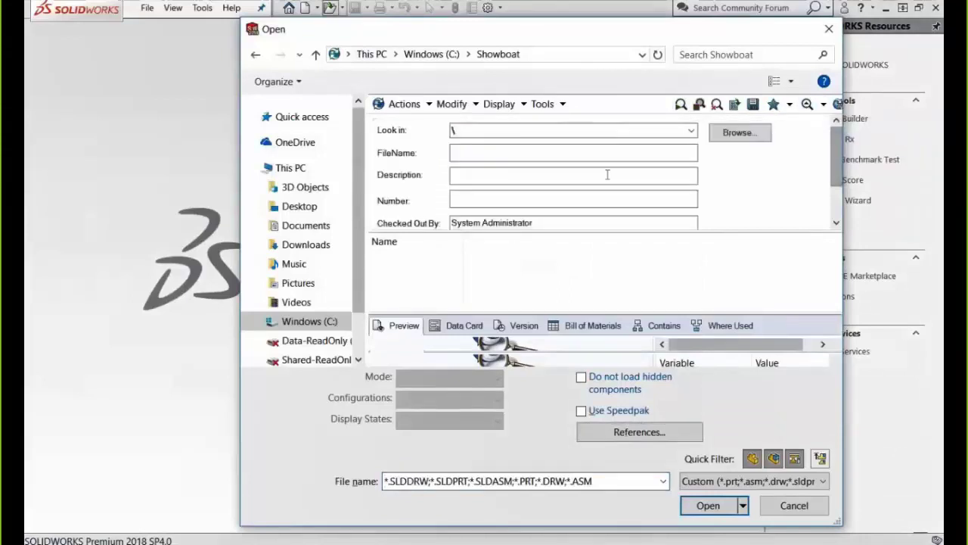
{"action": "left_click_drag", "start_coordinate": [585, 225], "coordinate": [388, 230]}
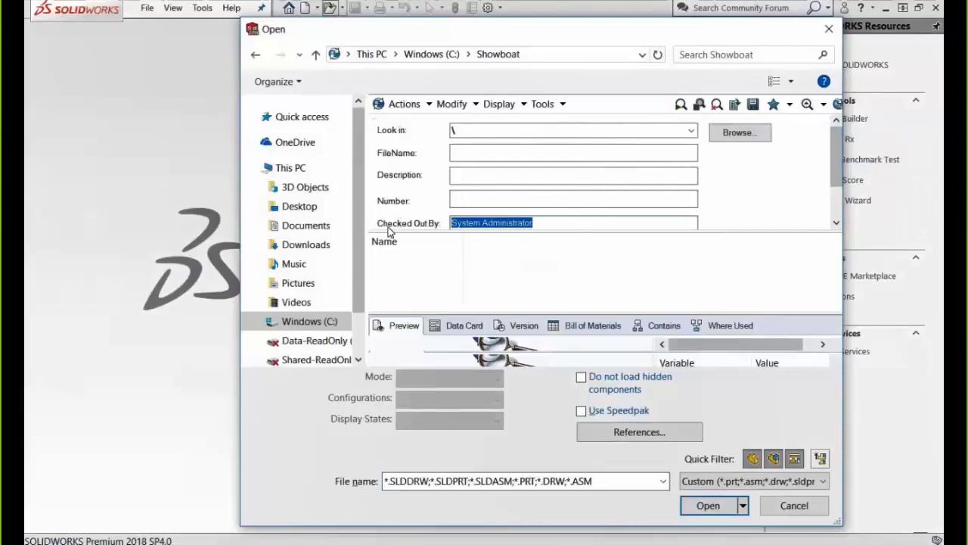
{"action": "key", "text": "BackSpace"}
{"action": "left_click", "coordinate": [487, 152]}
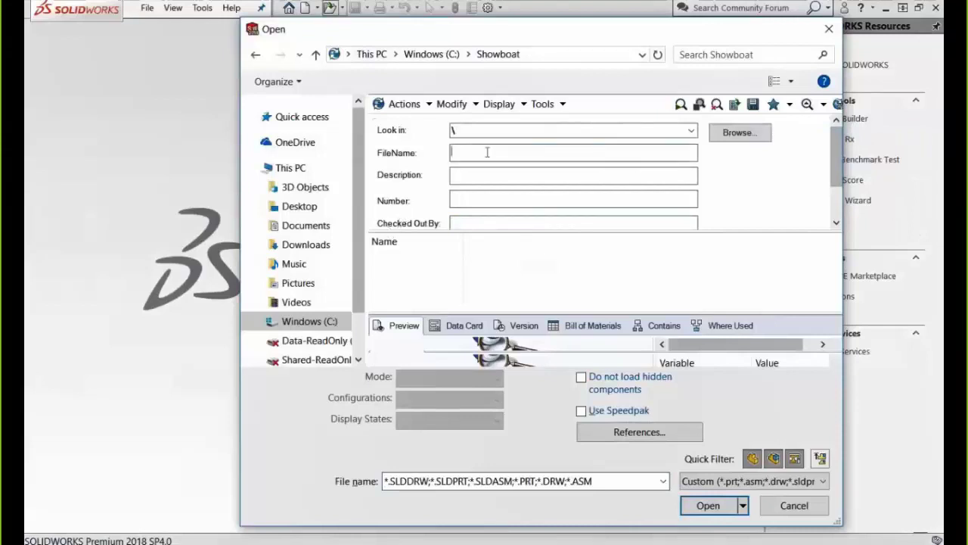
{"action": "type", "text": "sld"}
{"action": "left_click", "coordinate": [681, 104]}
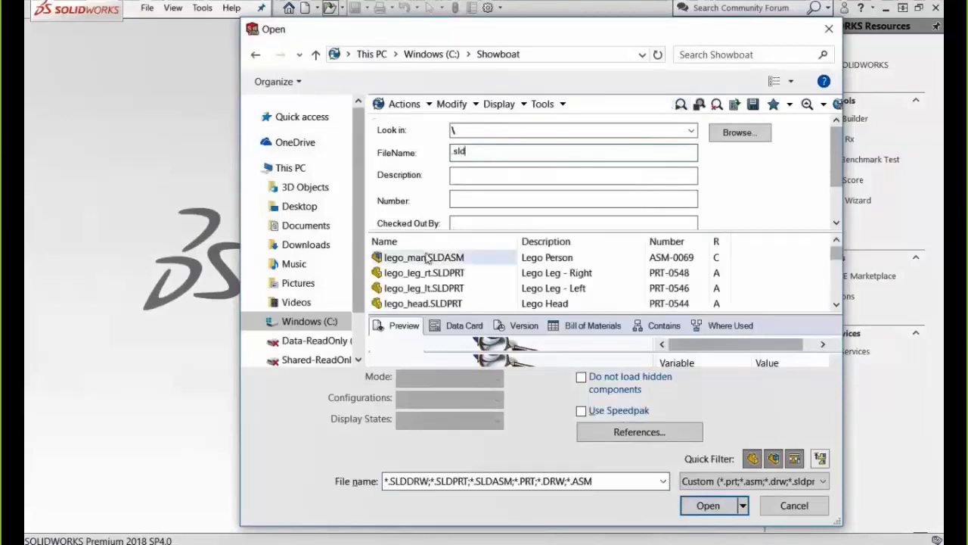
- Select lego_man.SLDASM among the search results and open it
{"action": "left_click", "coordinate": [427, 258]}
{"action": "key", "text": "Down"}
{"action": "key", "text": "Down"}
{"action": "key", "text": "Down"}
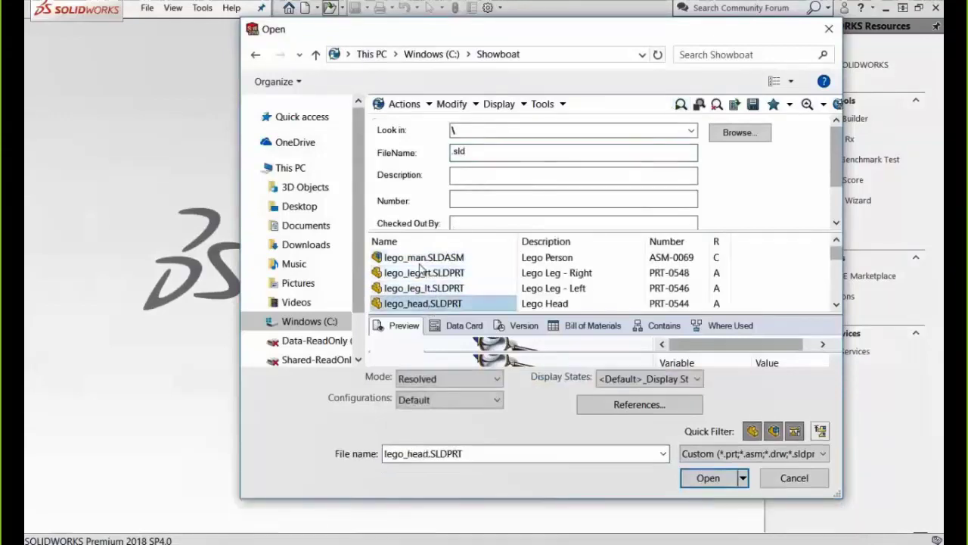
{"action": "left_click", "coordinate": [420, 261]}
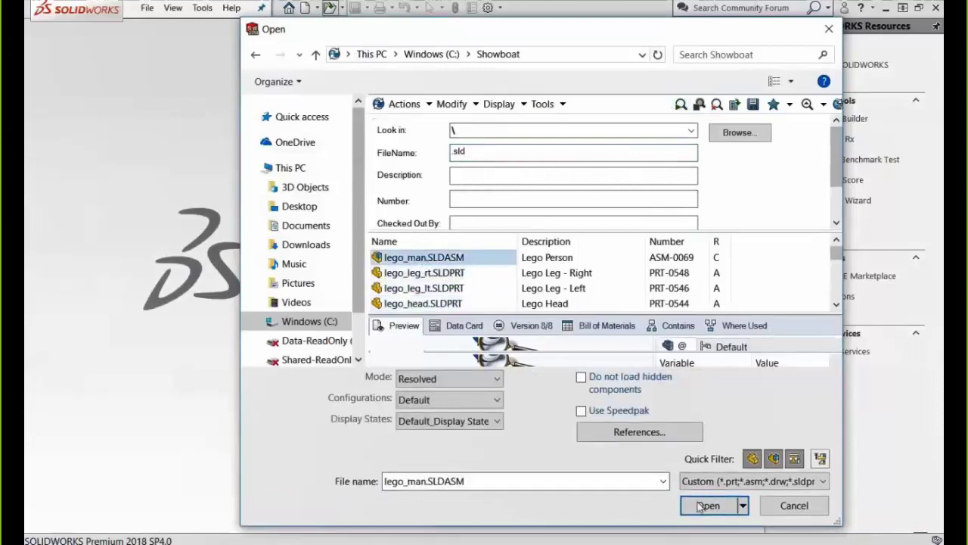
{"action": "left_click", "coordinate": [700, 506]}
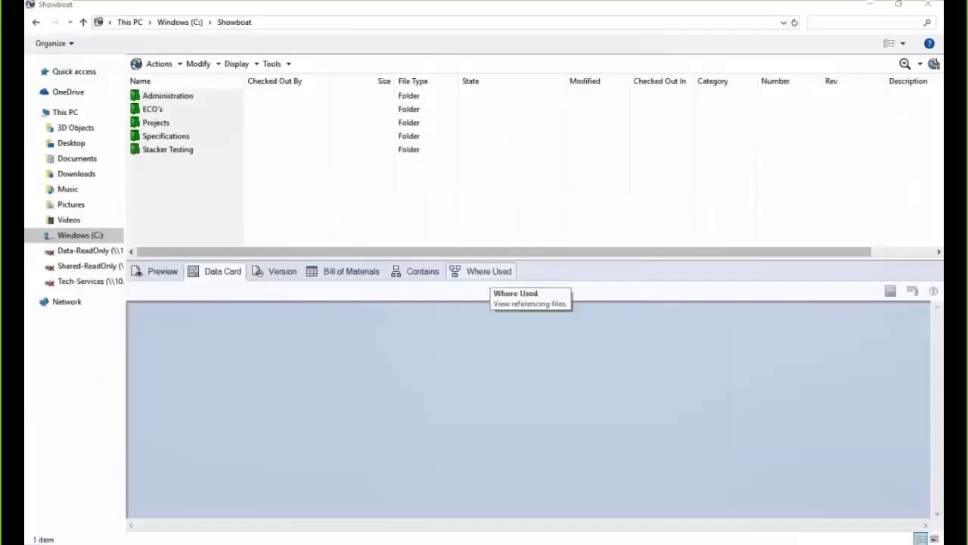
- Start a Complete Search in the vault view with Look in set to \ and both Display folders and Search in all versions turned off
{"action": "left_click", "coordinate": [919, 65]}
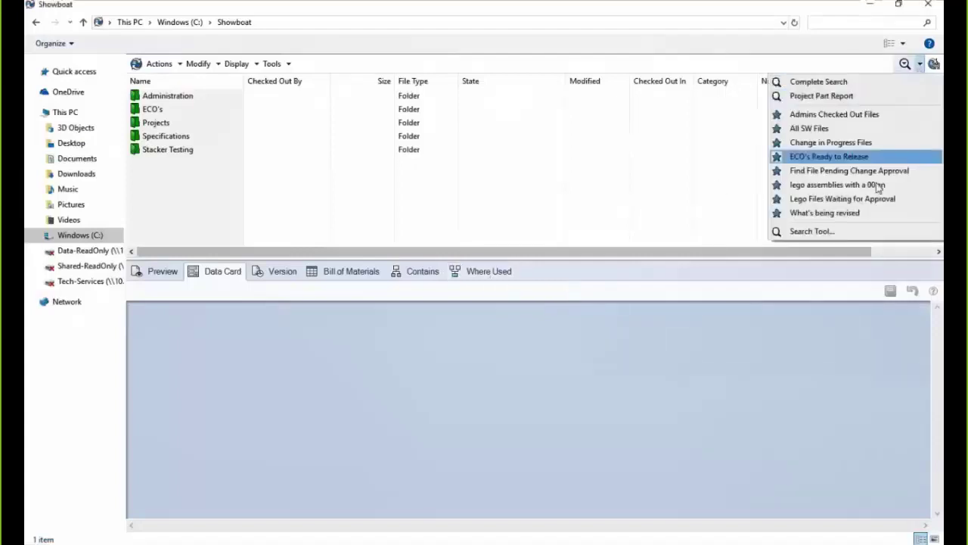
{"action": "left_click", "coordinate": [869, 83]}
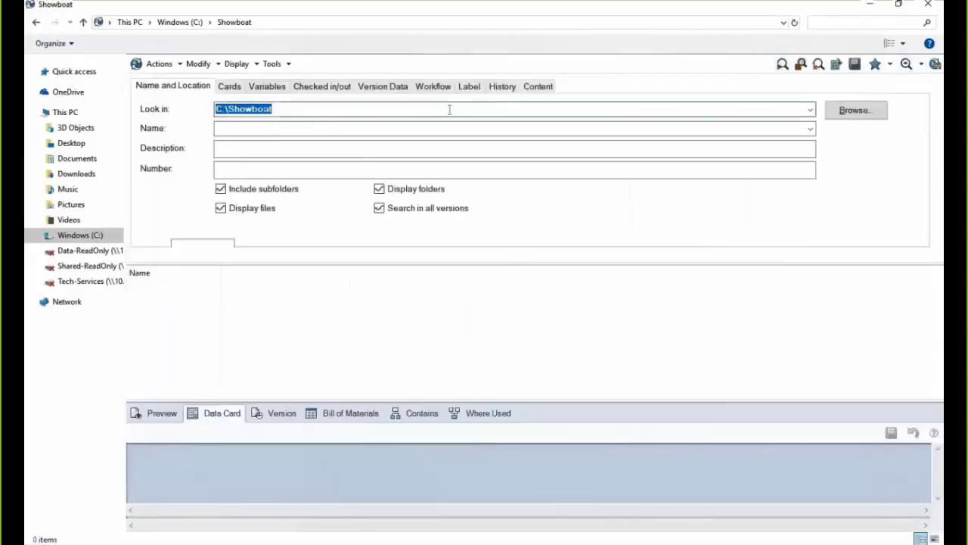
{"action": "type", "text": "\\"}
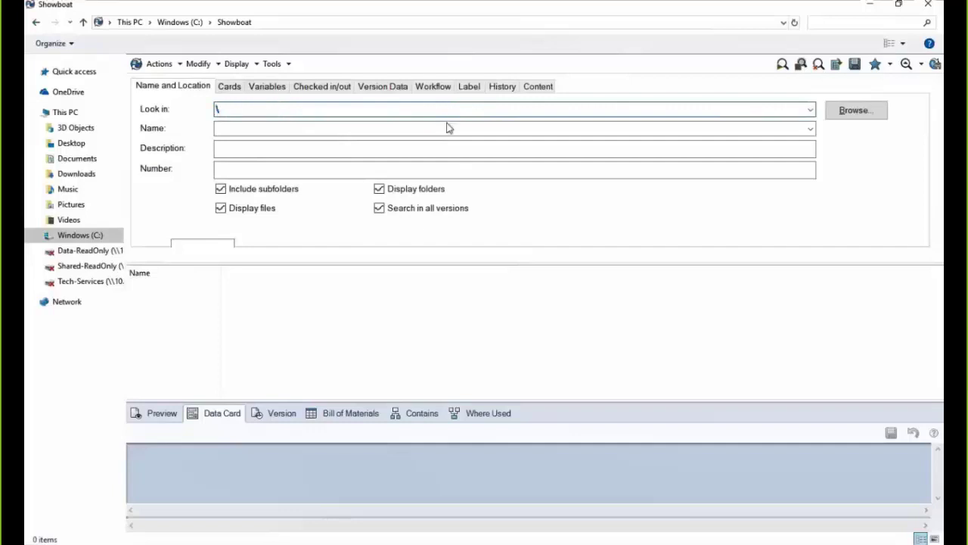
{"action": "left_click", "coordinate": [380, 189]}
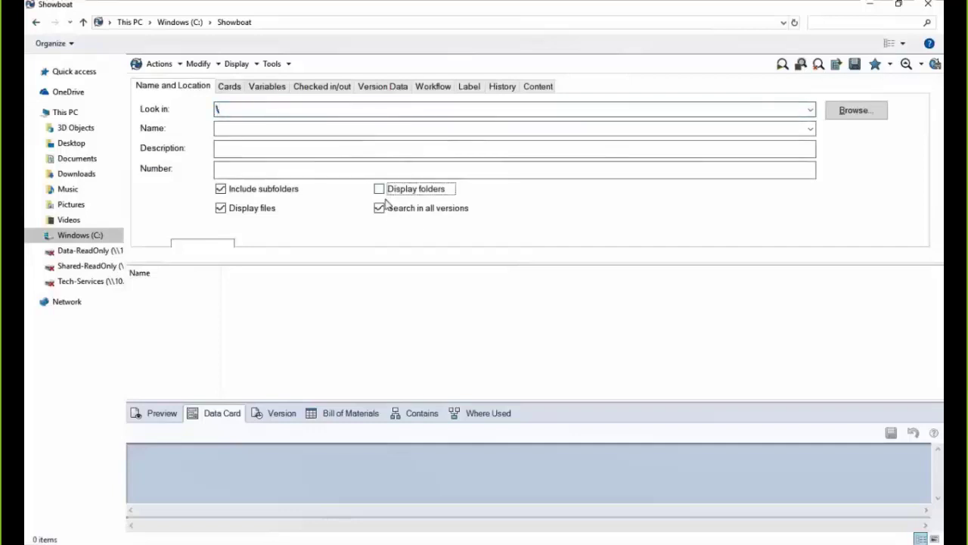
{"action": "left_click", "coordinate": [380, 208]}
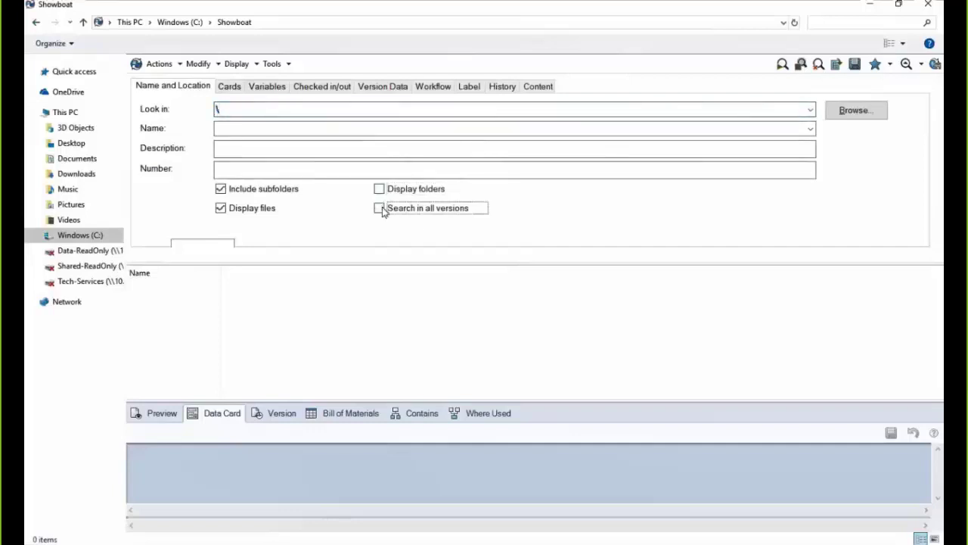
- Choose the SolidWorks Drawing Card (slddrw) as the card to search by and heighten the search card area
{"action": "left_click", "coordinate": [233, 87]}
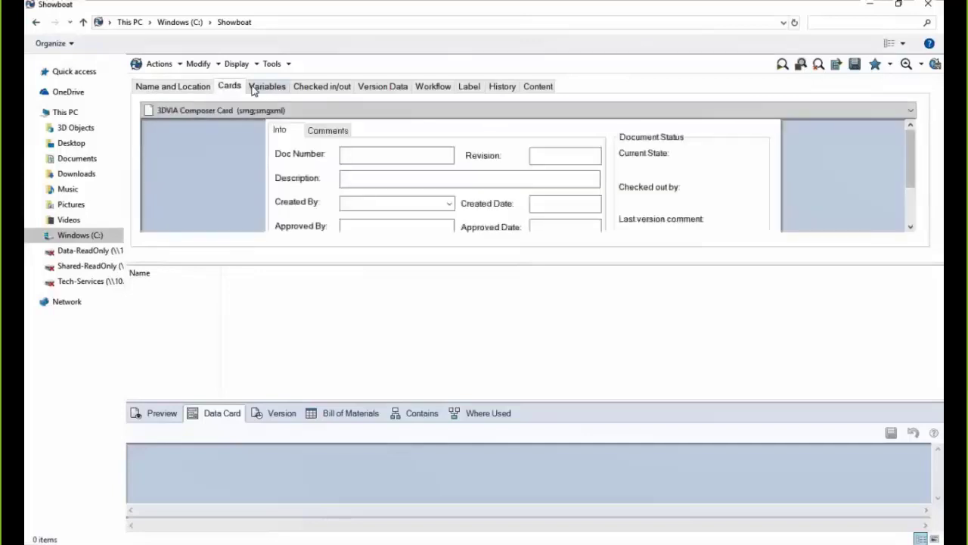
{"action": "left_click", "coordinate": [250, 110]}
{"action": "scroll", "coordinate": [252, 166], "scroll_direction": "down", "scroll_amount": 1}
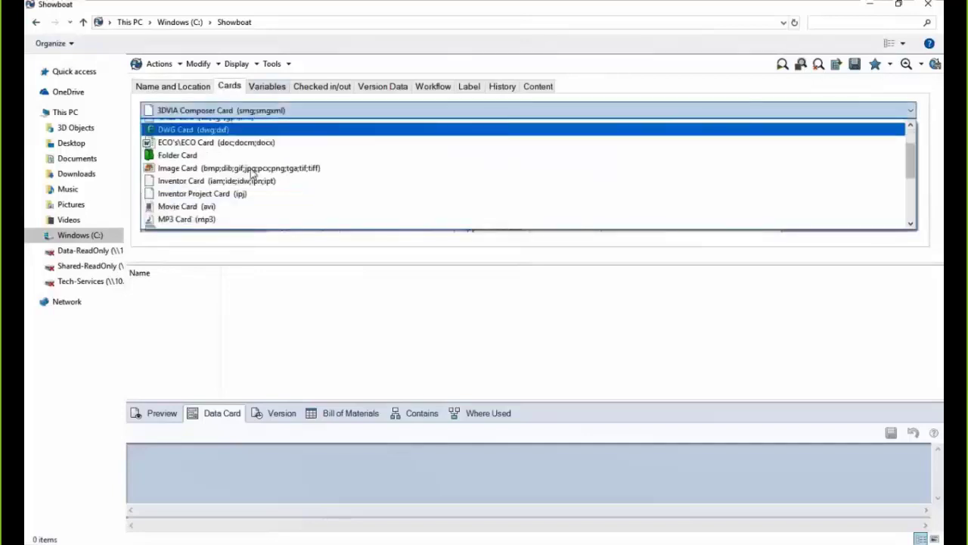
{"action": "scroll", "coordinate": [251, 174], "scroll_direction": "down", "scroll_amount": 3}
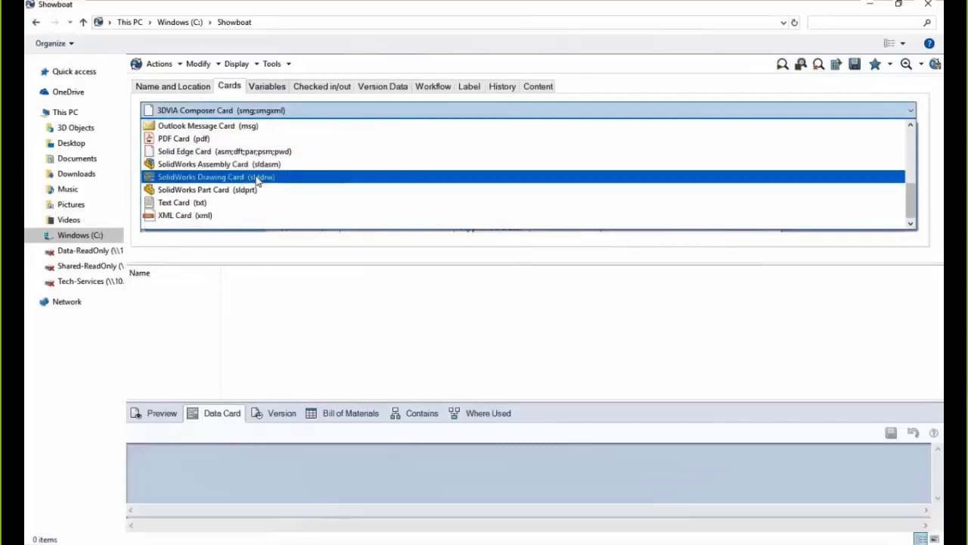
{"action": "left_click", "coordinate": [259, 177]}
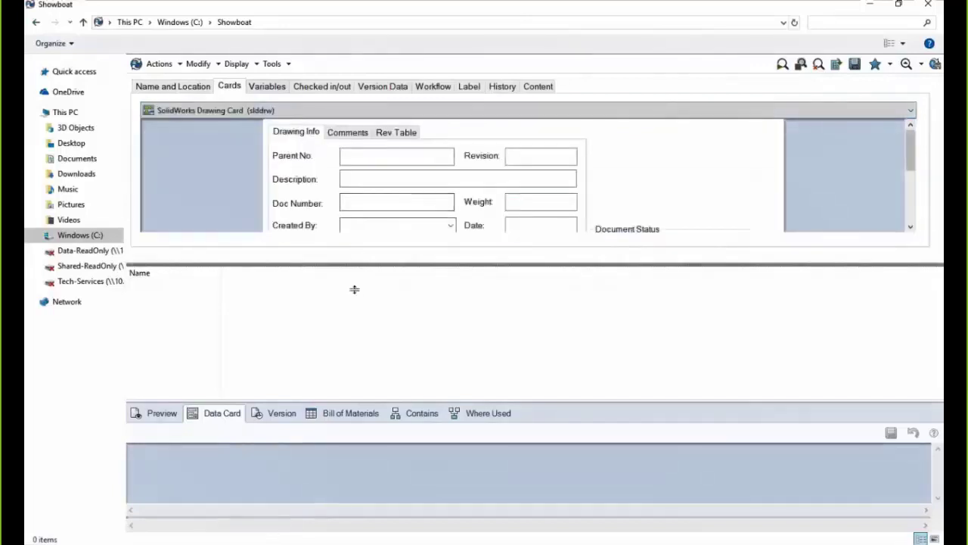
{"action": "left_click_drag", "start_coordinate": [354, 289], "coordinate": [353, 325]}
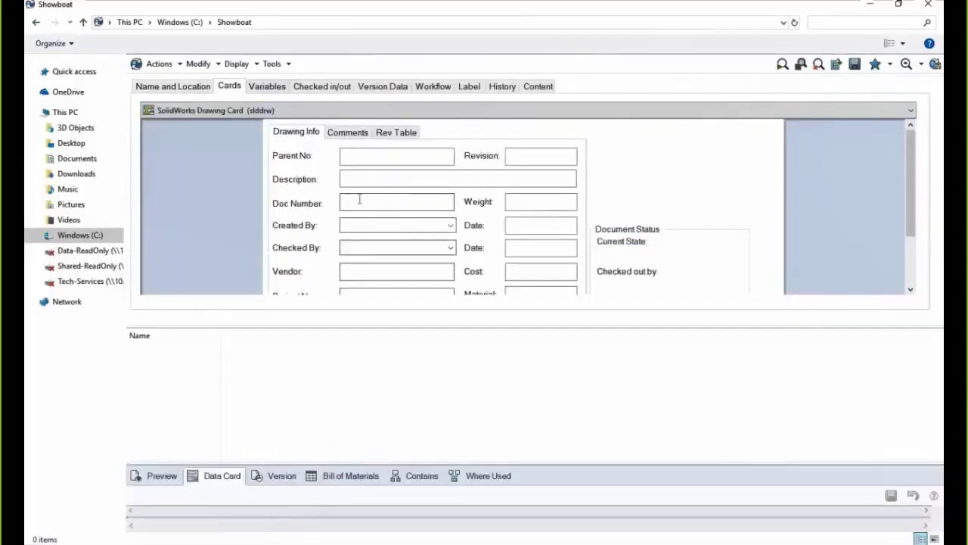
- Turn off Display checked out files in the Complete Search's checked in/out criteria
{"action": "left_click", "coordinate": [284, 90]}
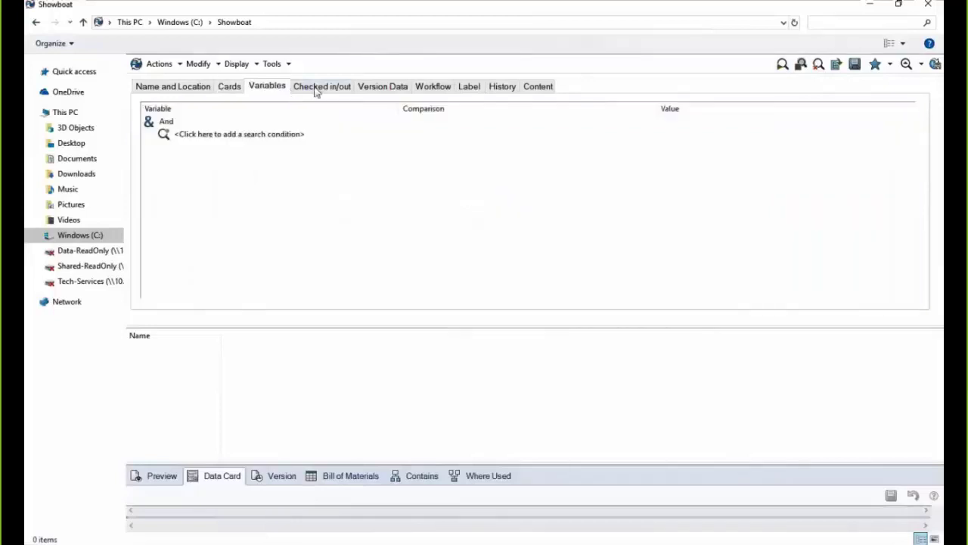
{"action": "left_click", "coordinate": [316, 91]}
{"action": "left_click", "coordinate": [400, 121]}
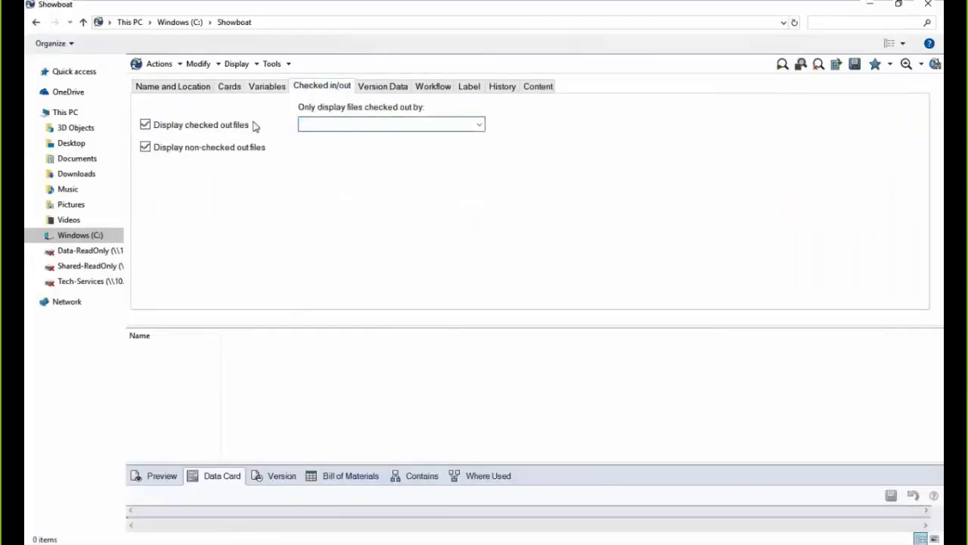
{"action": "left_click", "coordinate": [219, 129]}
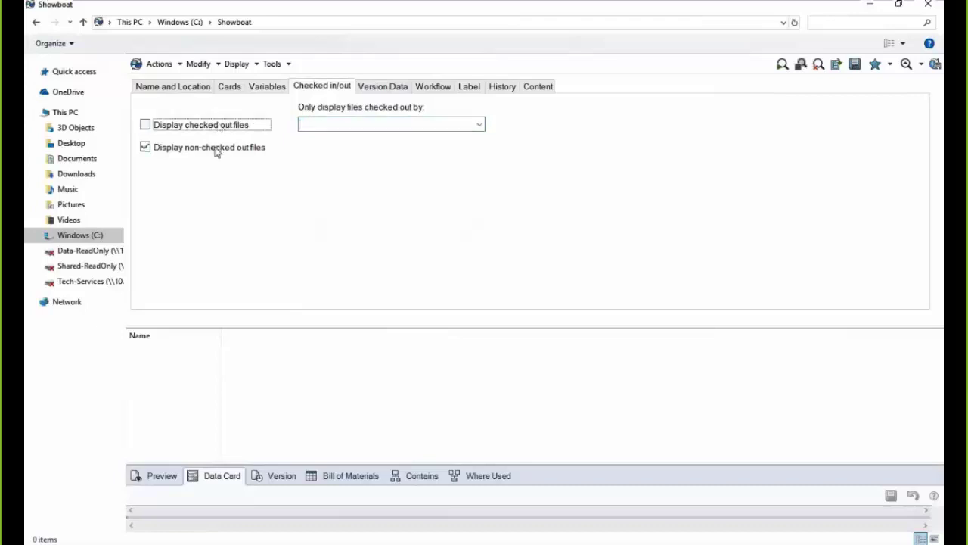
- Review the version data, workflow, history and content search criteria, including the selectable workflow states
{"action": "left_click", "coordinate": [378, 90]}
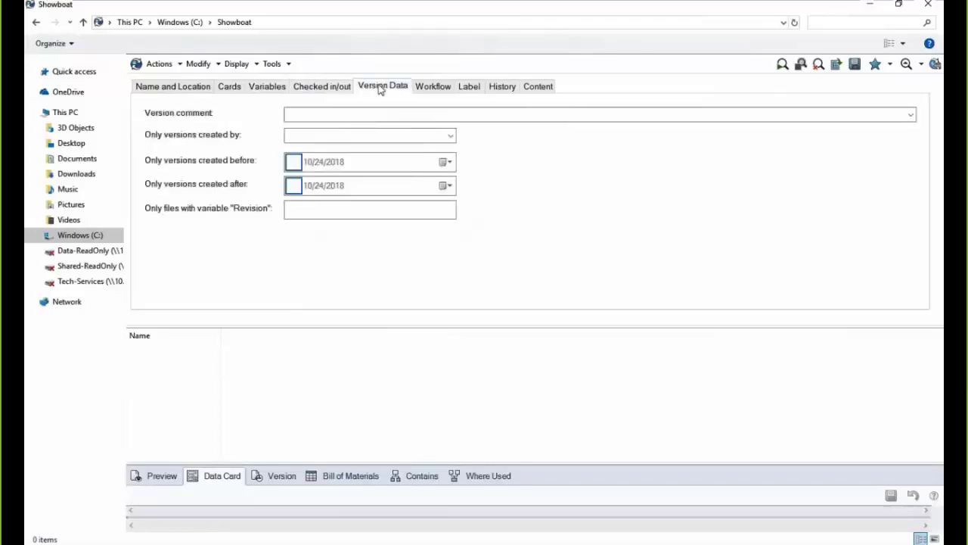
{"action": "left_click", "coordinate": [446, 88]}
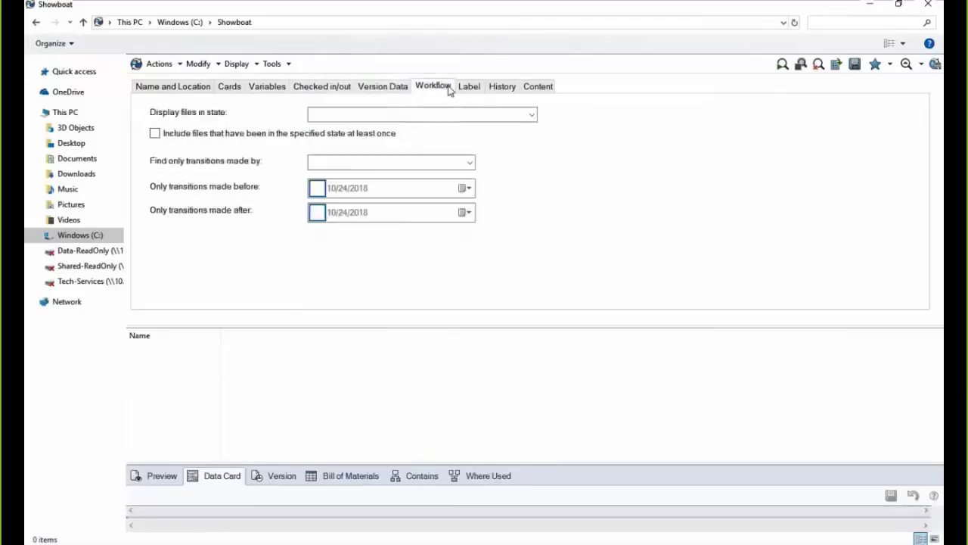
{"action": "left_click", "coordinate": [532, 115]}
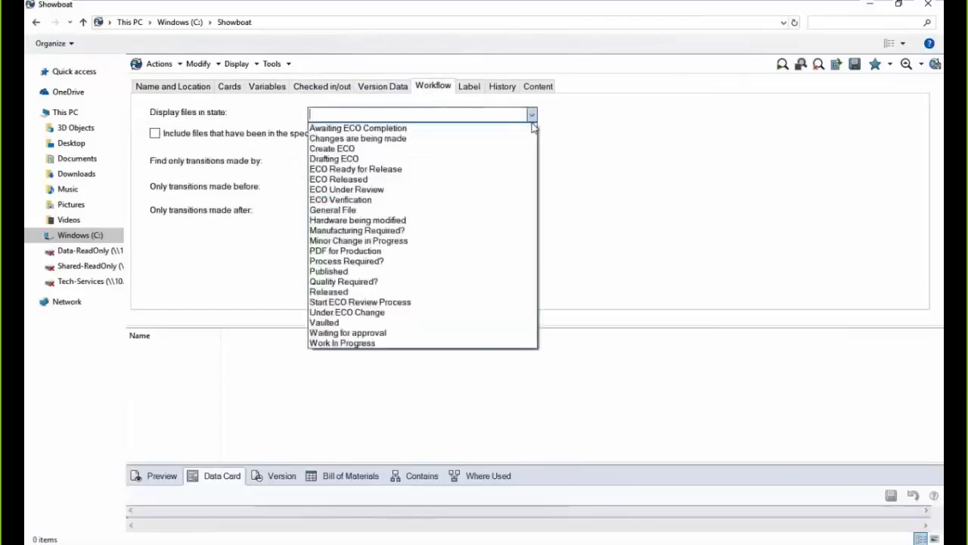
{"action": "left_click", "coordinate": [488, 95]}
{"action": "left_click", "coordinate": [505, 91]}
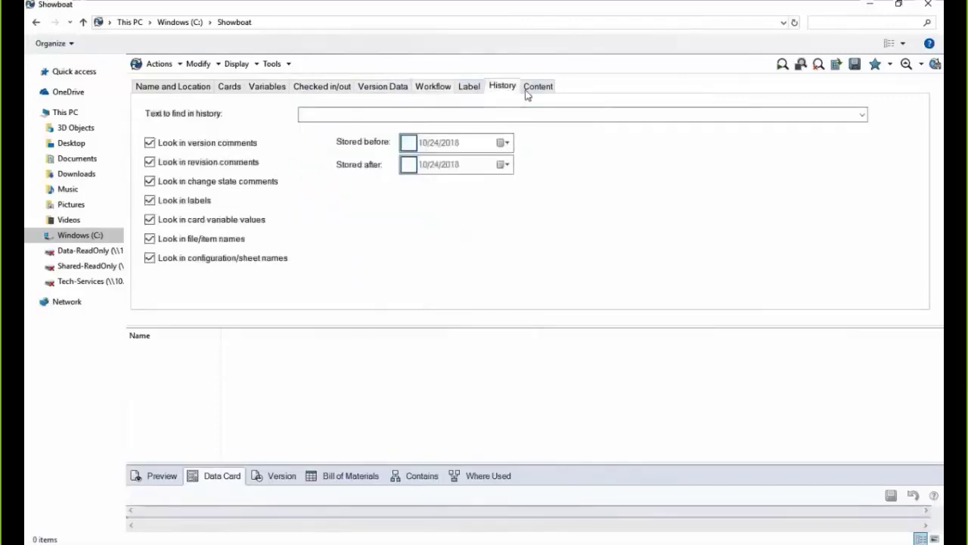
{"action": "left_click", "coordinate": [528, 93]}
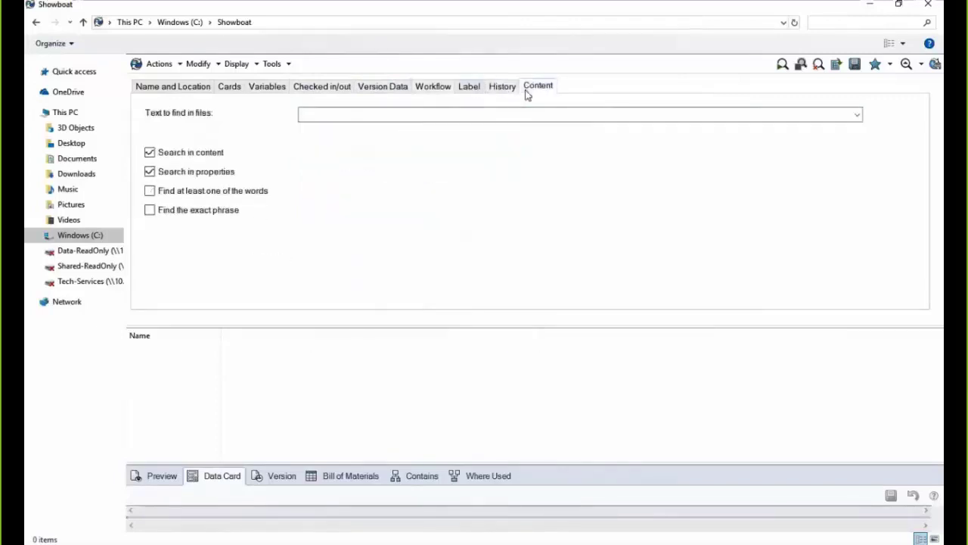
- Add a variable condition requiring Description with Text Contains arm and run the search
{"action": "left_click", "coordinate": [270, 91]}
{"action": "left_click", "coordinate": [272, 134]}
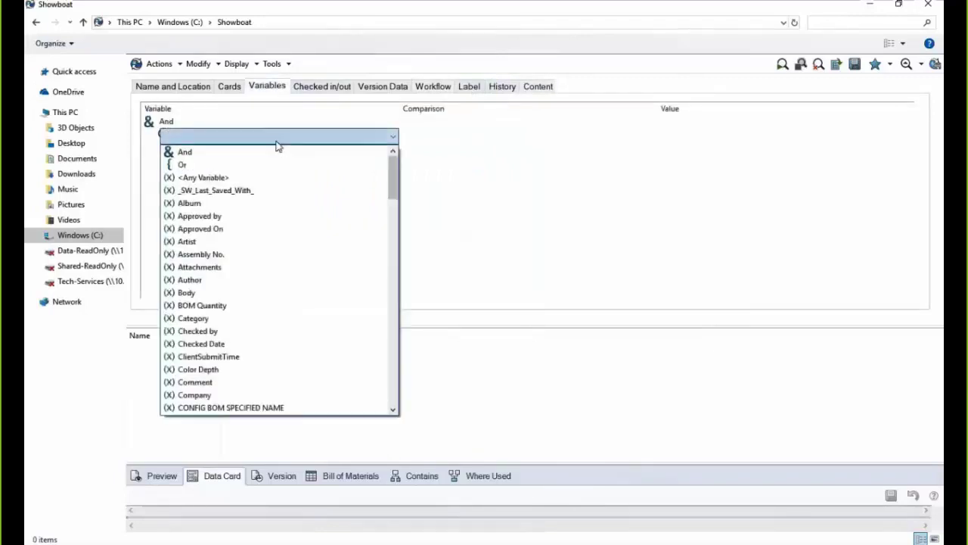
{"action": "type", "text": "as"}
{"action": "scroll", "coordinate": [288, 247], "scroll_direction": "down", "scroll_amount": 6}
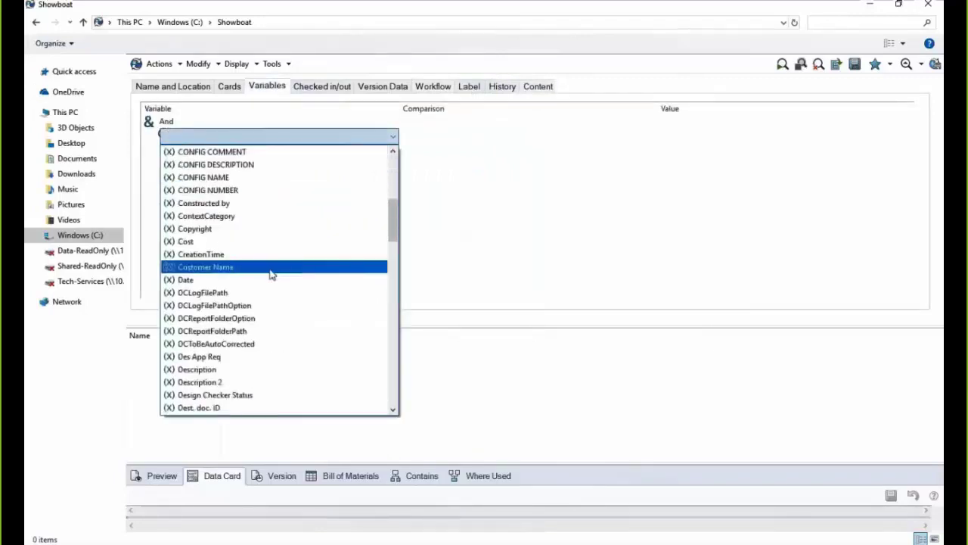
{"action": "left_click", "coordinate": [257, 331]}
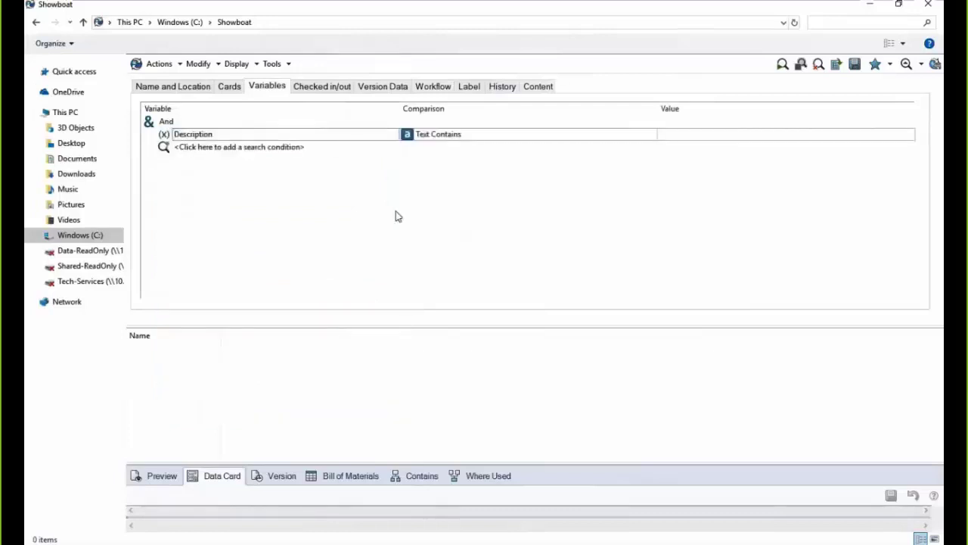
{"action": "left_click", "coordinate": [685, 136]}
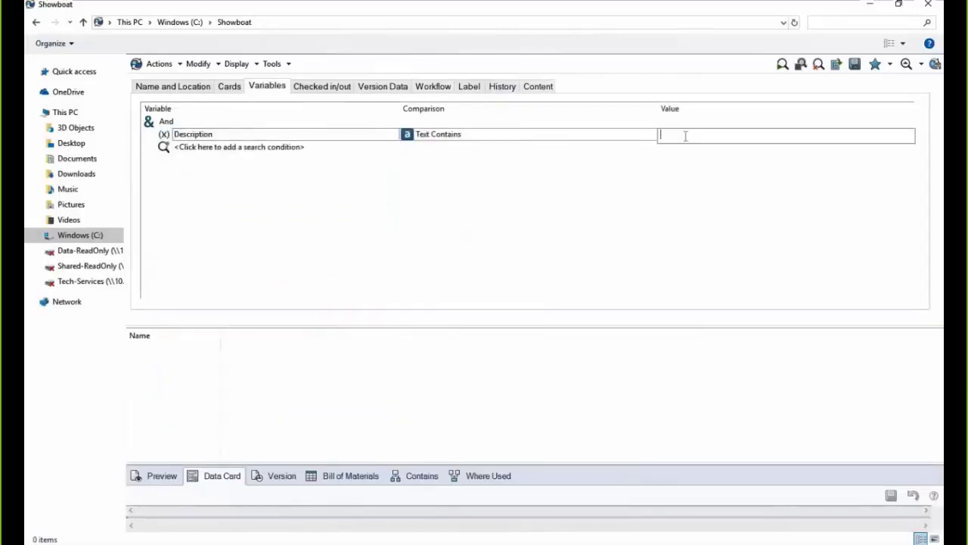
{"action": "type", "text": "arm"}
{"action": "left_click", "coordinate": [782, 65]}
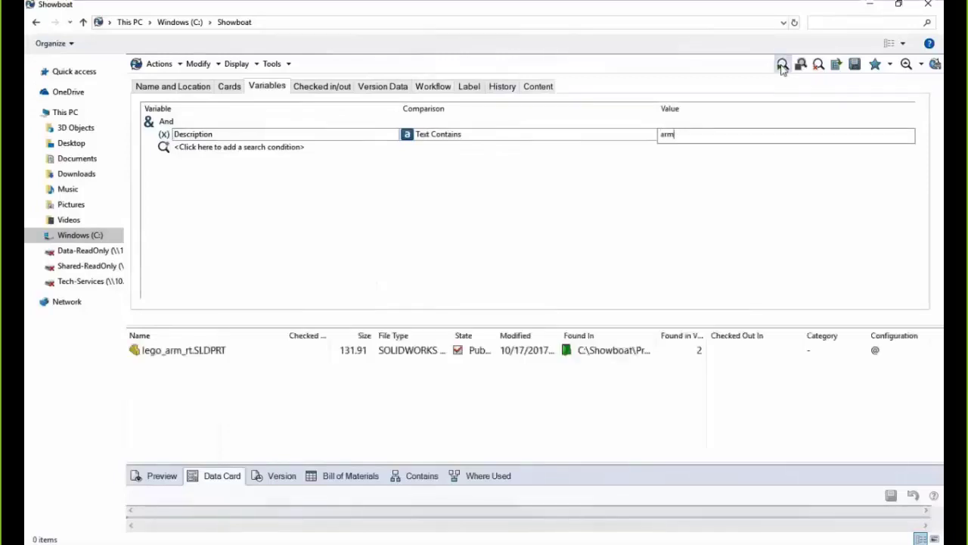
- Turn on Display checked out files in the checked in/out criteria and rerun the search
{"action": "left_click", "coordinate": [344, 87]}
{"action": "left_click", "coordinate": [235, 124]}
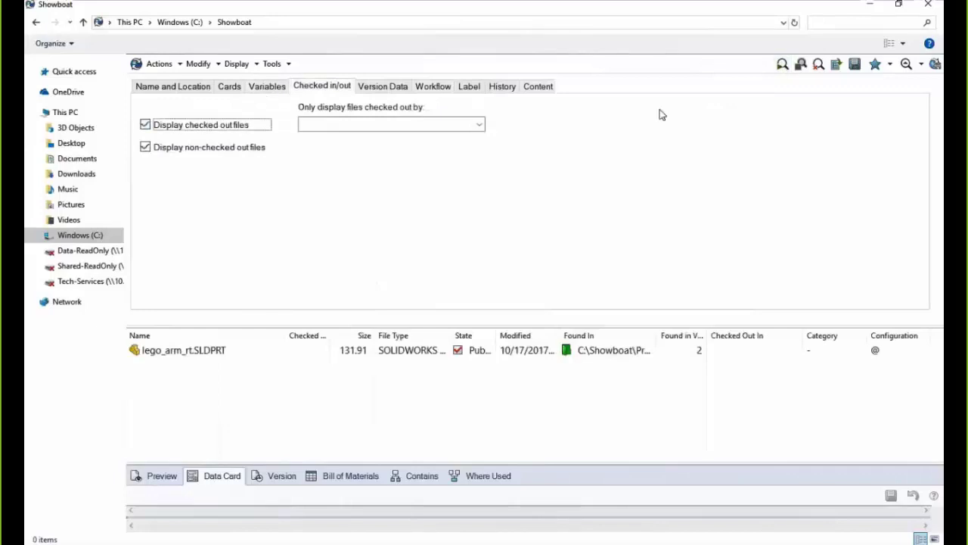
{"action": "left_click", "coordinate": [782, 65]}
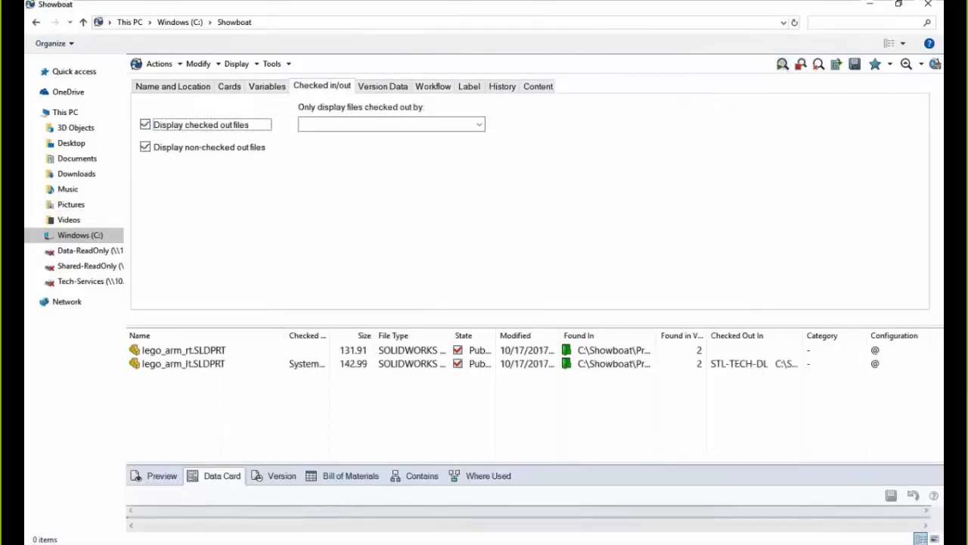
- Widen the Checked Out By column and shrink the criteria and results areas to enlarge the file details area
{"action": "left_click_drag", "start_coordinate": [330, 335], "coordinate": [359, 335]}
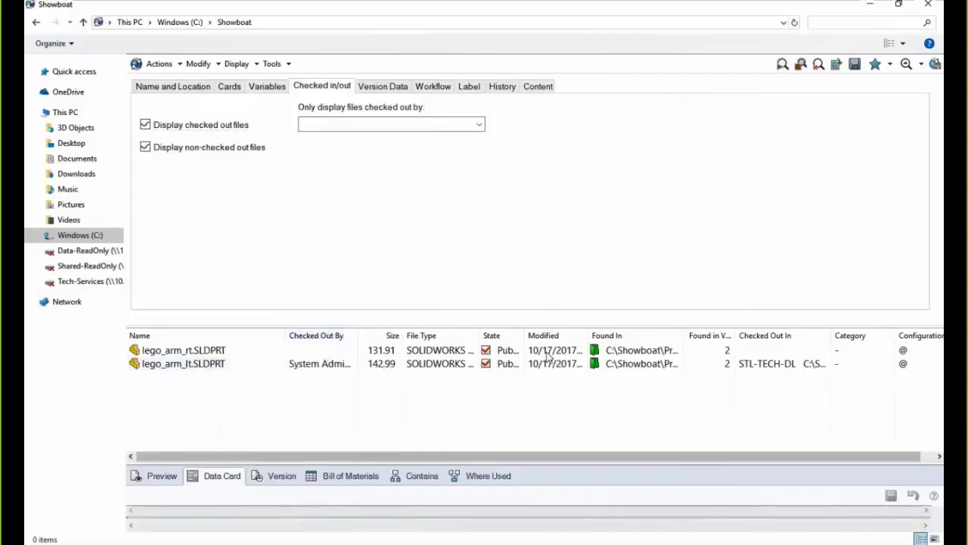
{"action": "left_click_drag", "start_coordinate": [543, 325], "coordinate": [540, 191]}
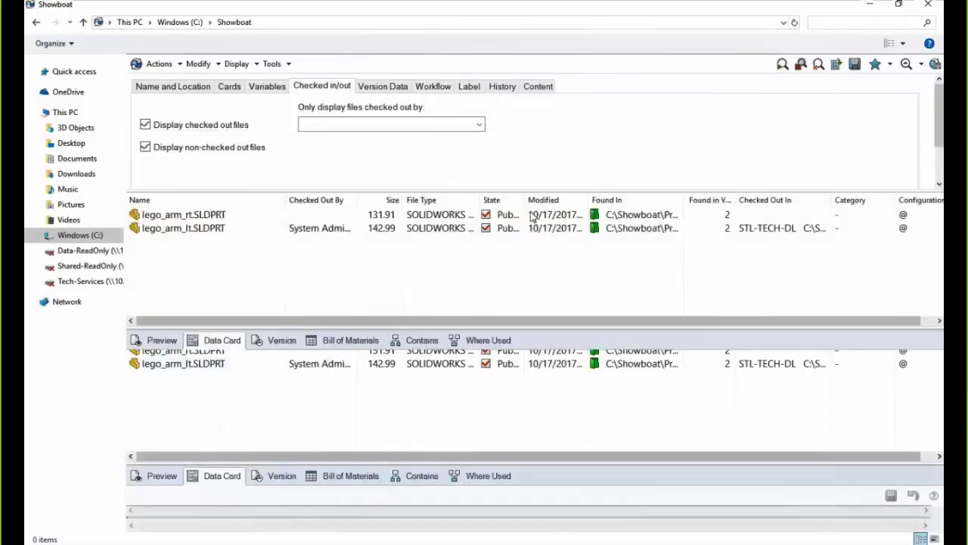
{"action": "left_click_drag", "start_coordinate": [481, 326], "coordinate": [454, 282]}
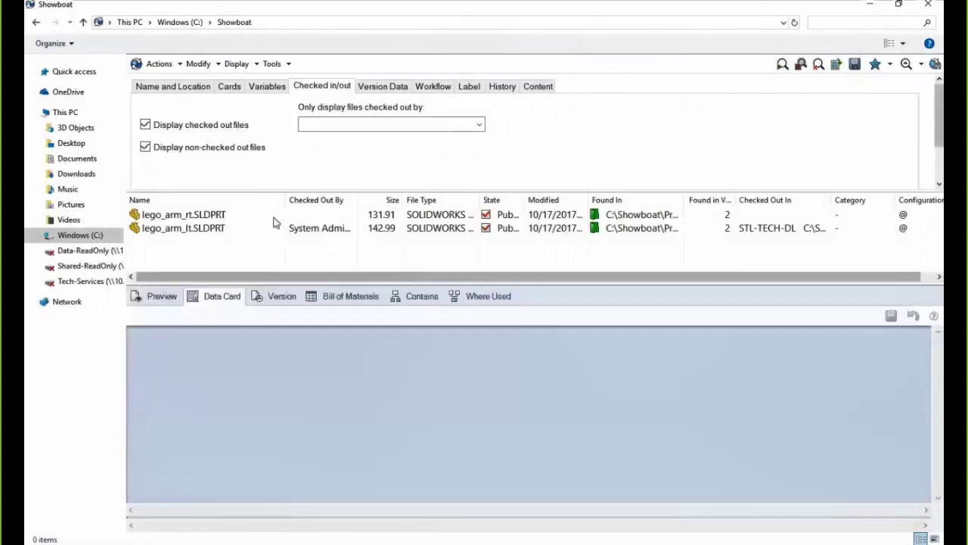
- Check the Description on the data cards of lego_arm_rt.SLDPRT and lego_arm_lt.SLDPRT for the word Arm
{"action": "left_click", "coordinate": [268, 216]}
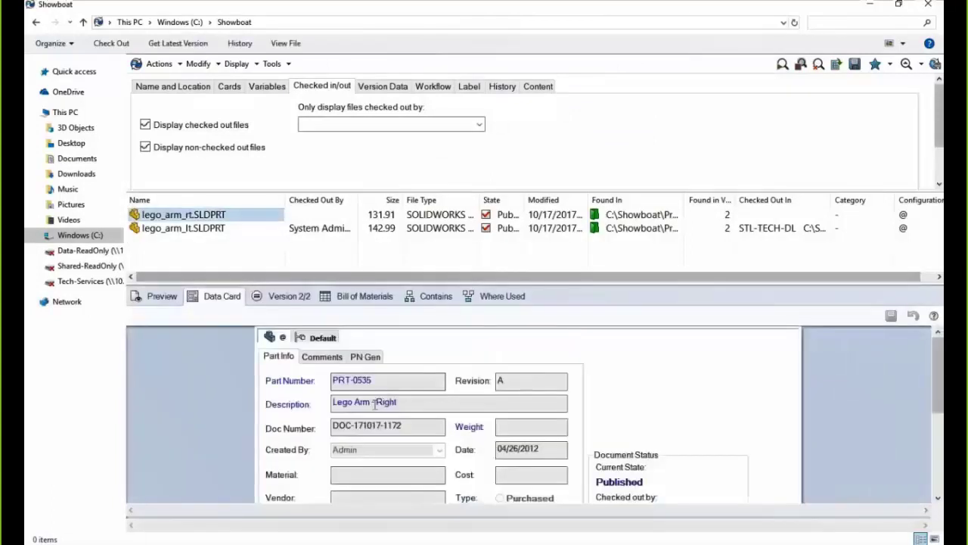
{"action": "left_click", "coordinate": [362, 402]}
{"action": "double_click", "coordinate": [363, 402]}
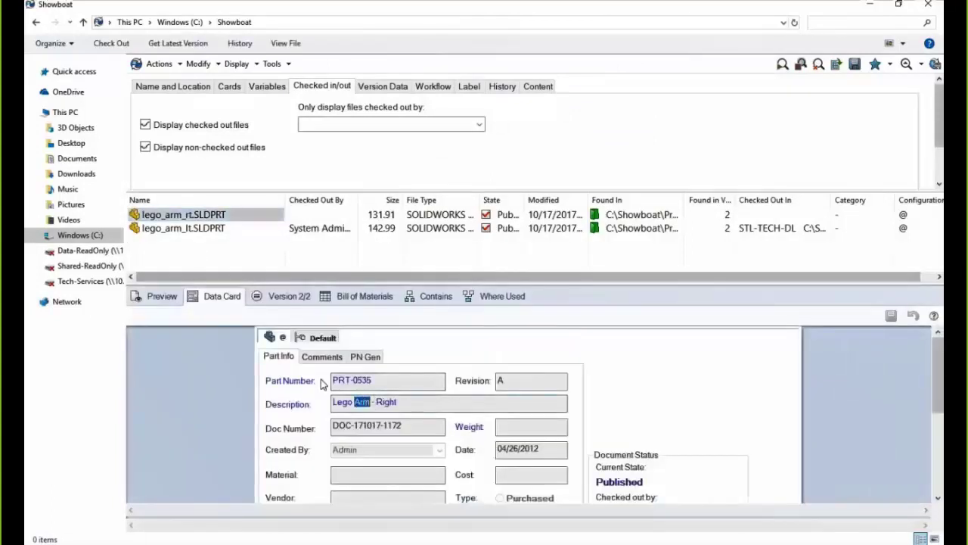
{"action": "left_click", "coordinate": [200, 227]}
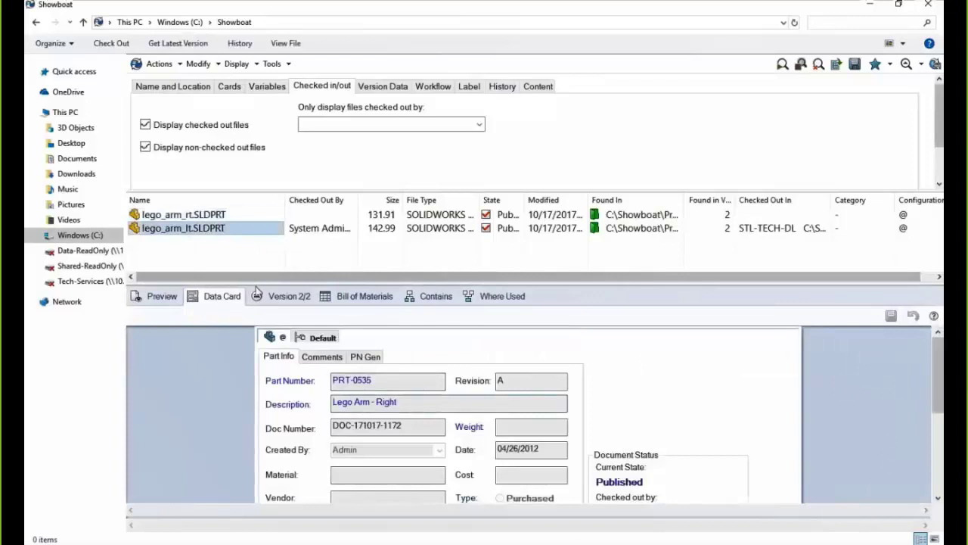
{"action": "double_click", "coordinate": [364, 401]}
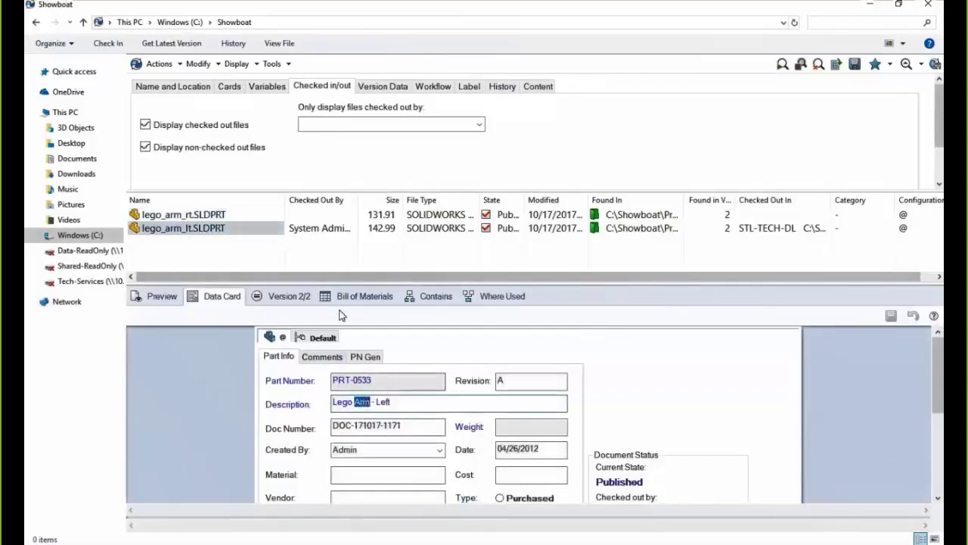
- Add a second condition, Description with Text Does Not Contain left, run the search, and show the data card of lego_arm_rt.SLDPRT
{"action": "left_click", "coordinate": [267, 86]}
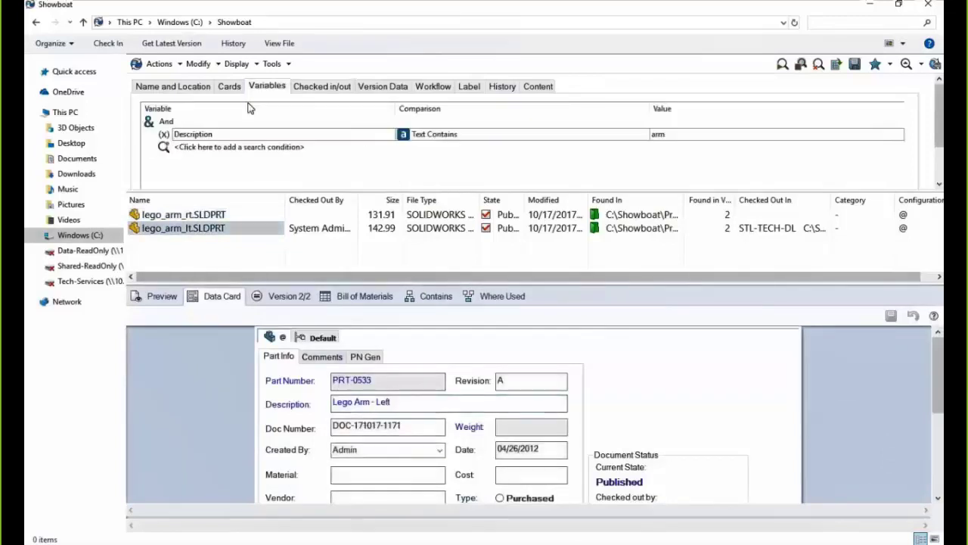
{"action": "left_click", "coordinate": [225, 145]}
{"action": "scroll", "coordinate": [220, 333], "scroll_direction": "down", "scroll_amount": 8}
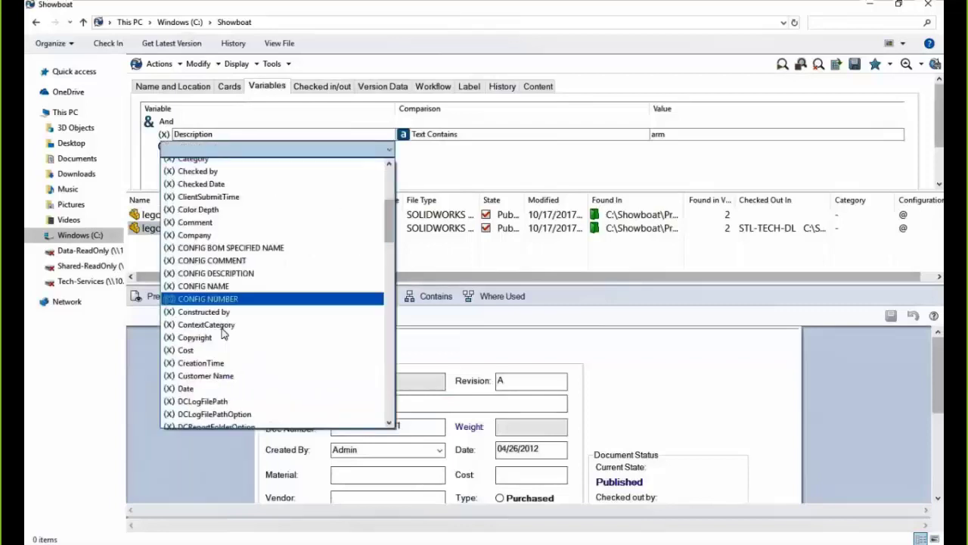
{"action": "scroll", "coordinate": [221, 340], "scroll_direction": "down", "scroll_amount": 1}
{"action": "left_click", "coordinate": [217, 308]}
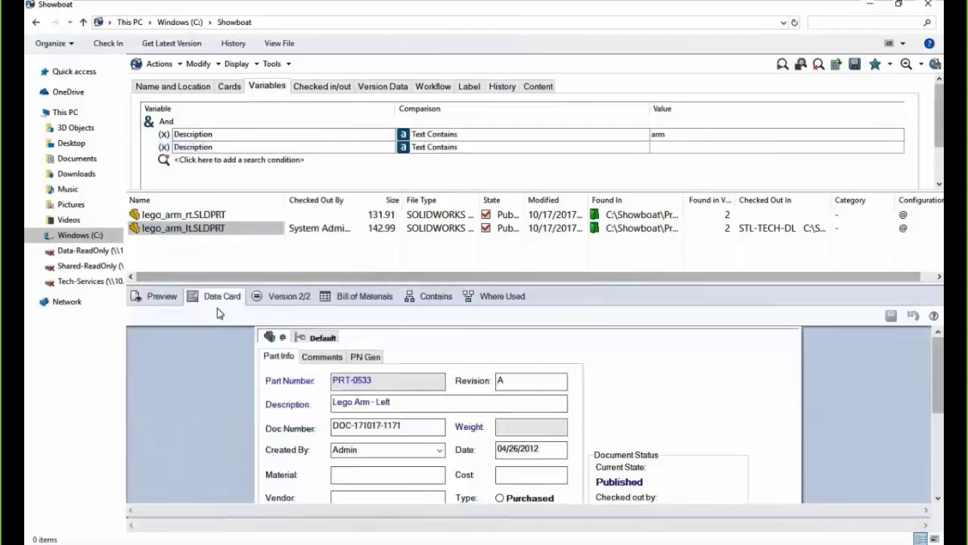
{"action": "left_click", "coordinate": [486, 149]}
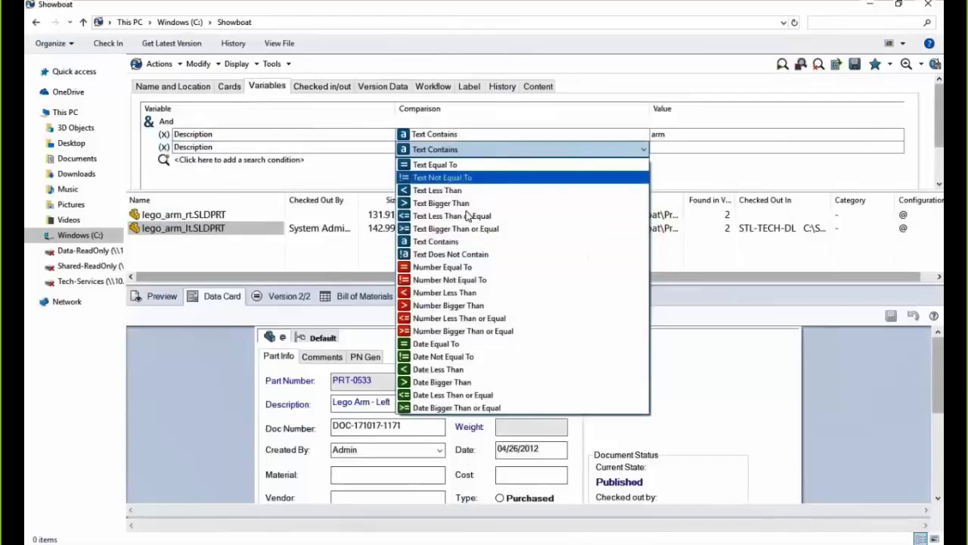
{"action": "left_click", "coordinate": [471, 250]}
{"action": "left_click", "coordinate": [676, 149]}
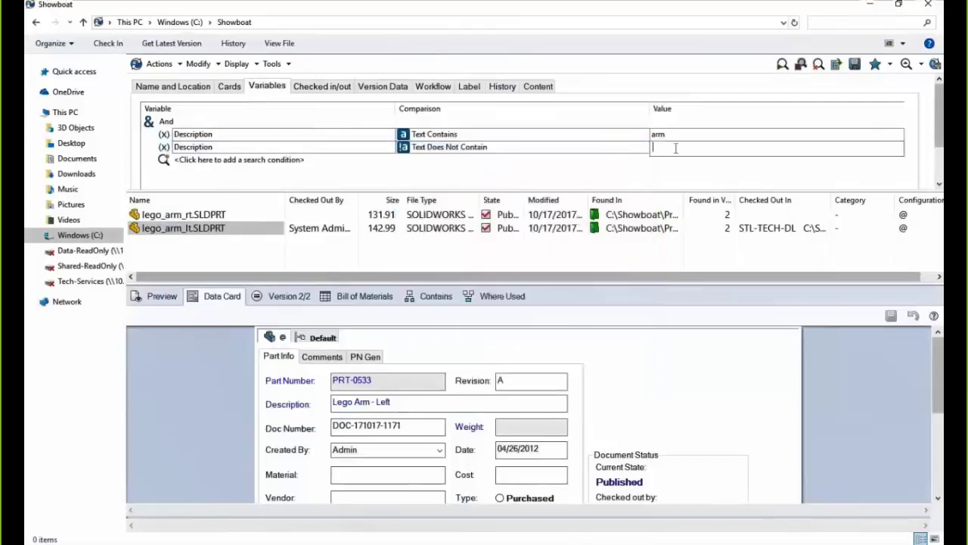
{"action": "type", "text": "left"}
{"action": "left_click", "coordinate": [782, 63]}
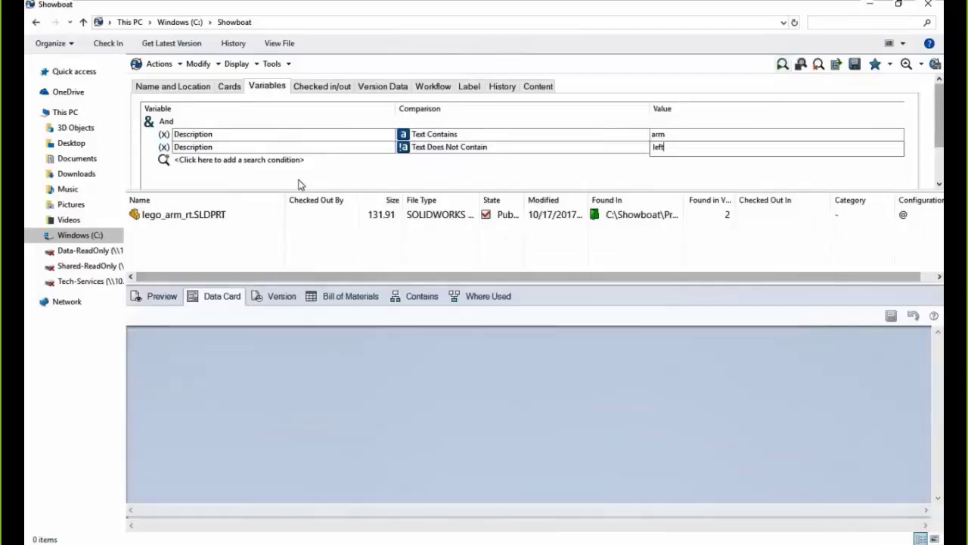
{"action": "left_click", "coordinate": [216, 215]}
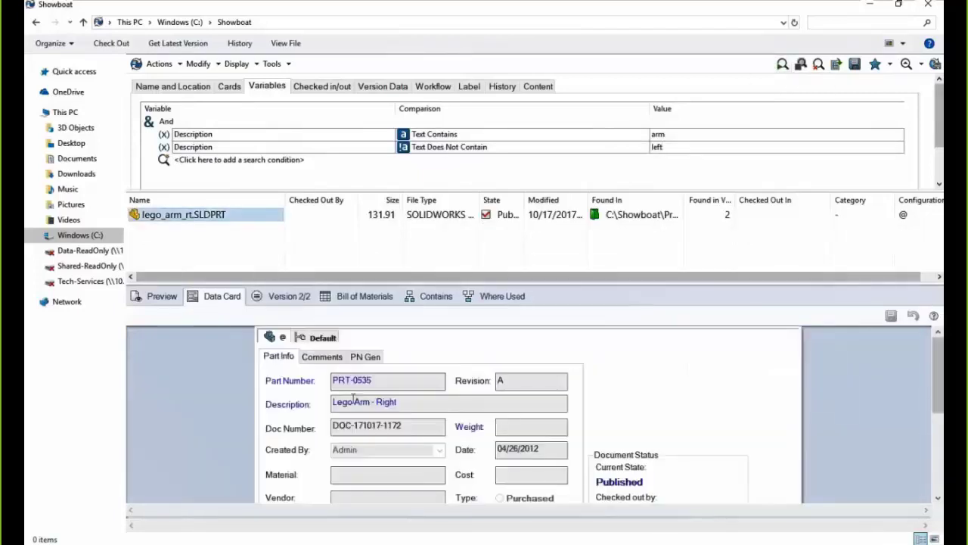
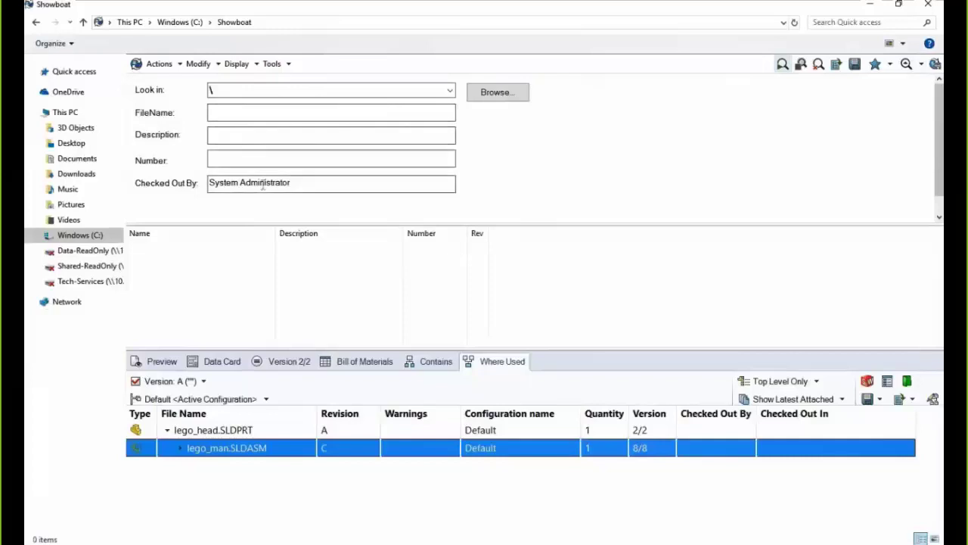
- Clear Checked Out By, set FileName to sldasm, and run the search across the vault
{"action": "left_click_drag", "start_coordinate": [305, 183], "coordinate": [162, 188]}
{"action": "key", "text": "Delete"}
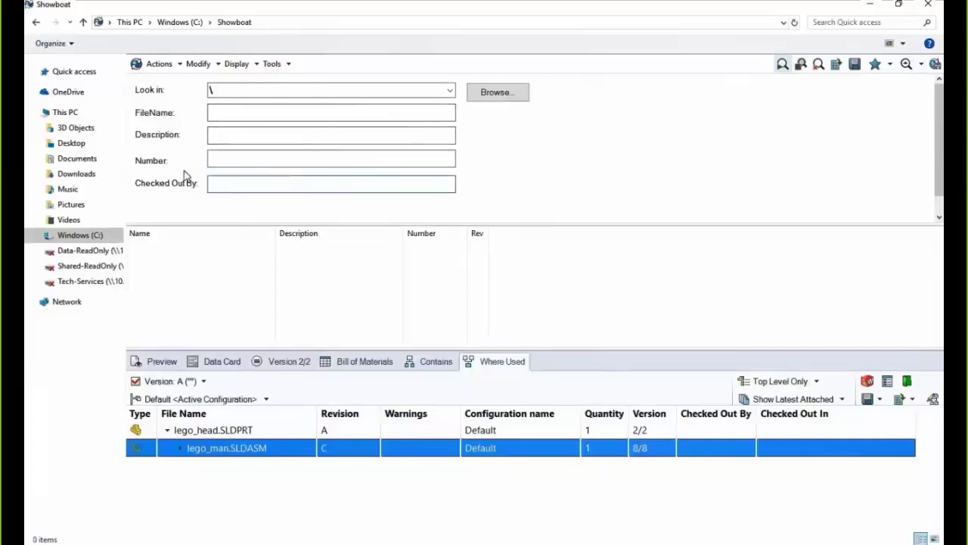
{"action": "left_click", "coordinate": [243, 111]}
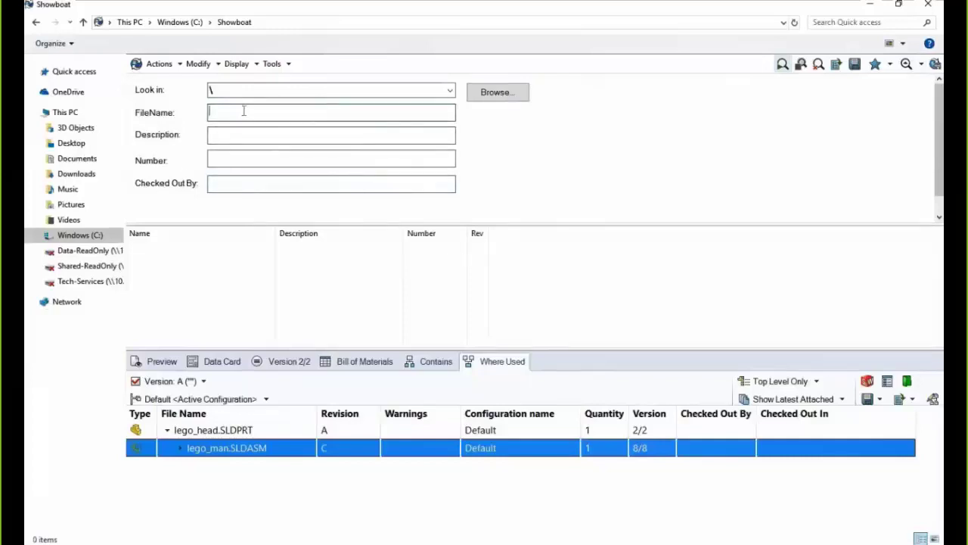
{"action": "type", "text": "sldasm"}
{"action": "left_click", "coordinate": [783, 64]}
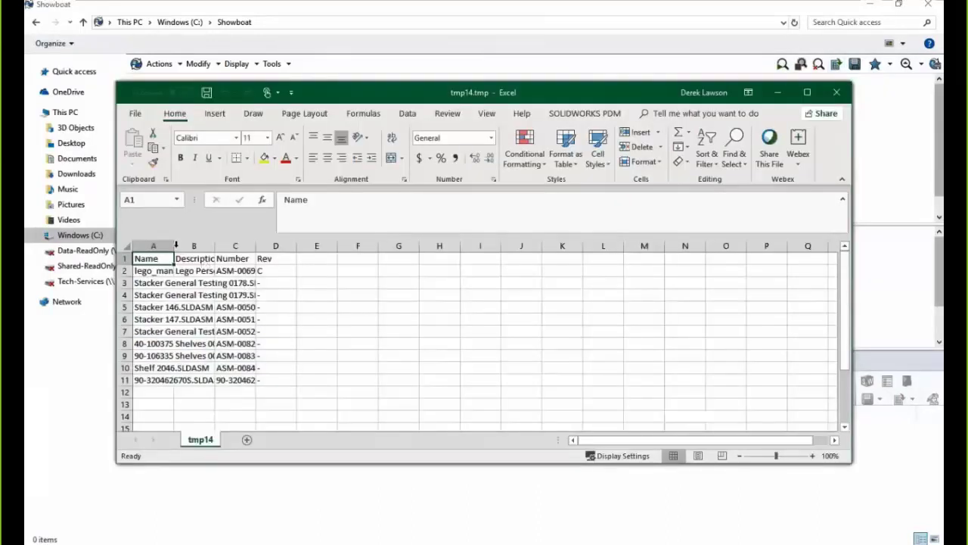
- In the exported Excel results, fit the widths of the Name, Description and Number columns to their contents
{"action": "double_click", "coordinate": [175, 246]}
{"action": "left_click_drag", "start_coordinate": [329, 246], "coordinate": [340, 246]}
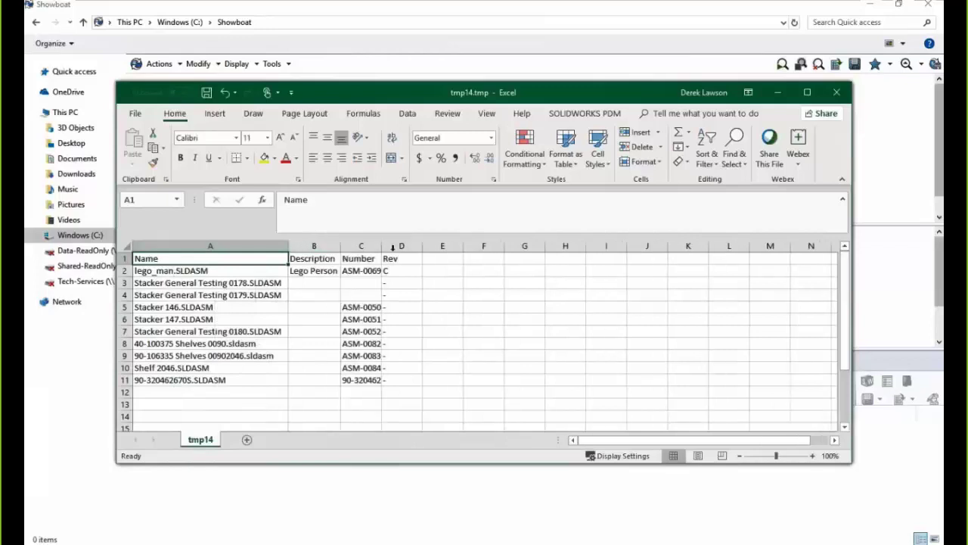
{"action": "double_click", "coordinate": [381, 246]}
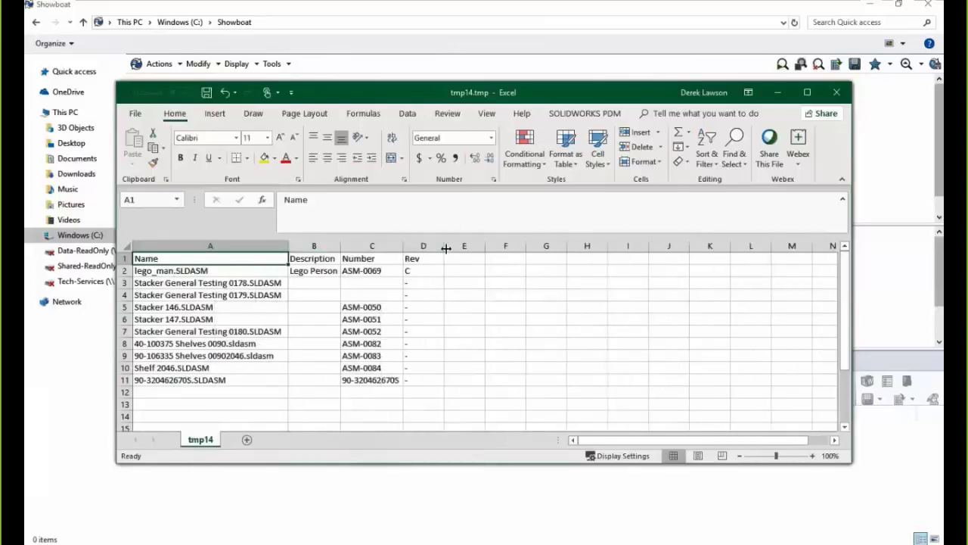
- Fit the Rev column to its contents and close the exported search results without saving
{"action": "double_click", "coordinate": [445, 246]}
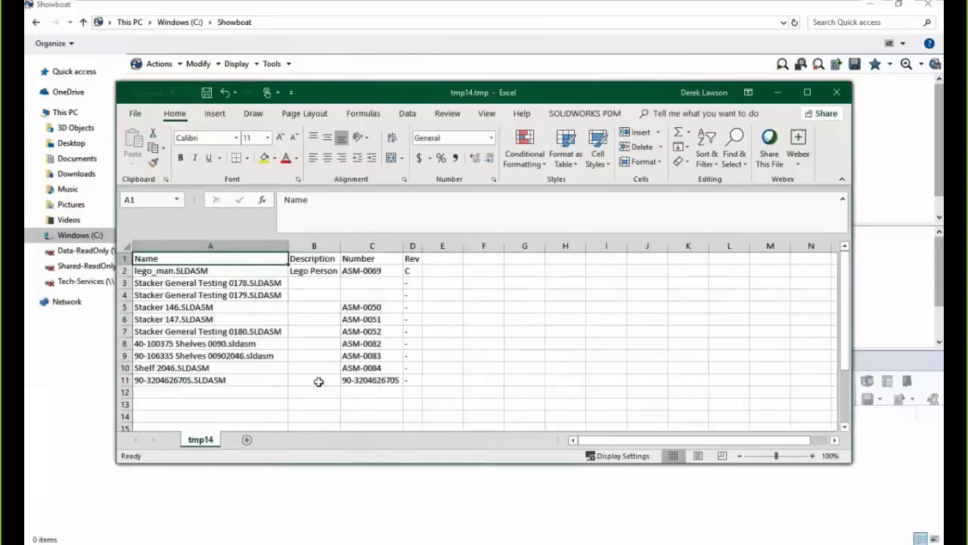
{"action": "left_click", "coordinate": [837, 92]}
{"action": "left_click", "coordinate": [484, 292]}
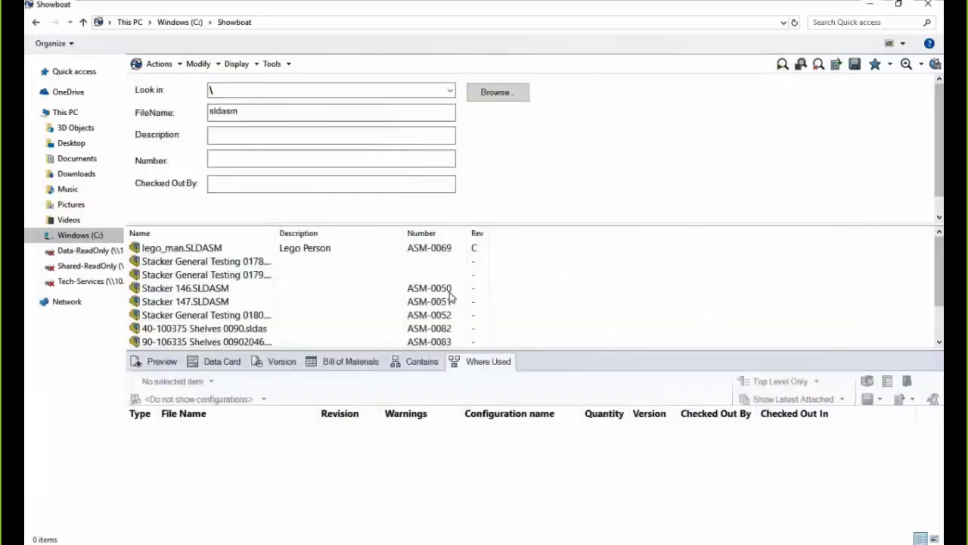
- Show the files that lego_man.SLDASM contains and enlarge the reference pane
{"action": "left_click", "coordinate": [214, 249]}
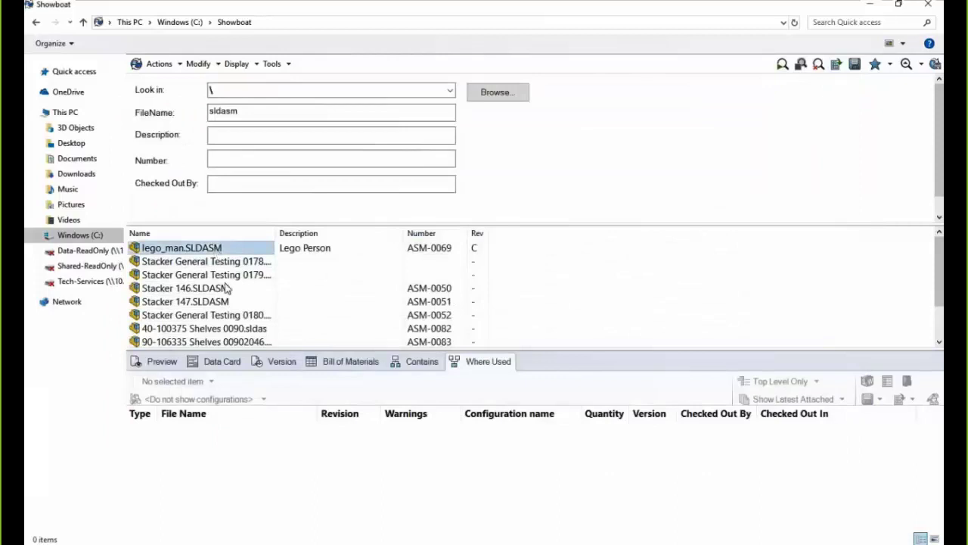
{"action": "left_click", "coordinate": [435, 362]}
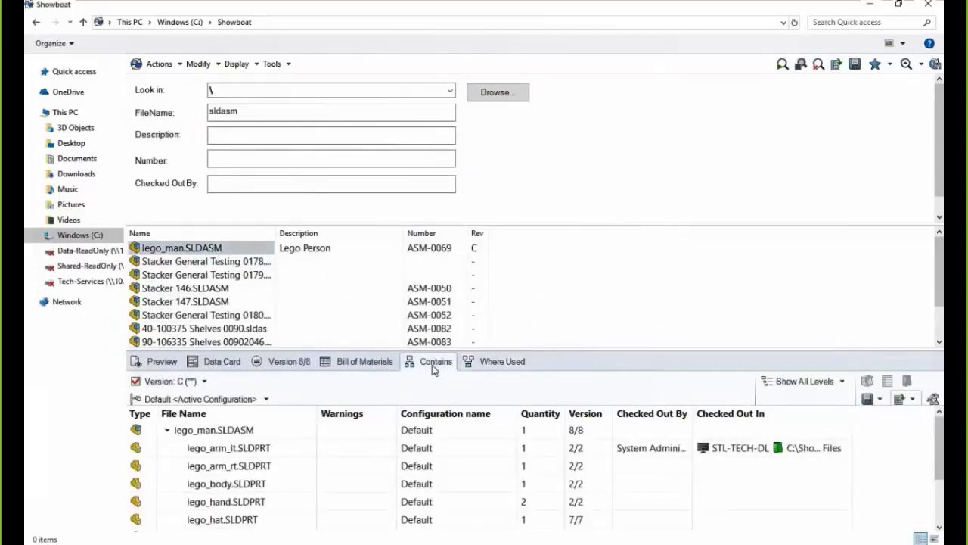
{"action": "left_click_drag", "start_coordinate": [358, 350], "coordinate": [344, 303]}
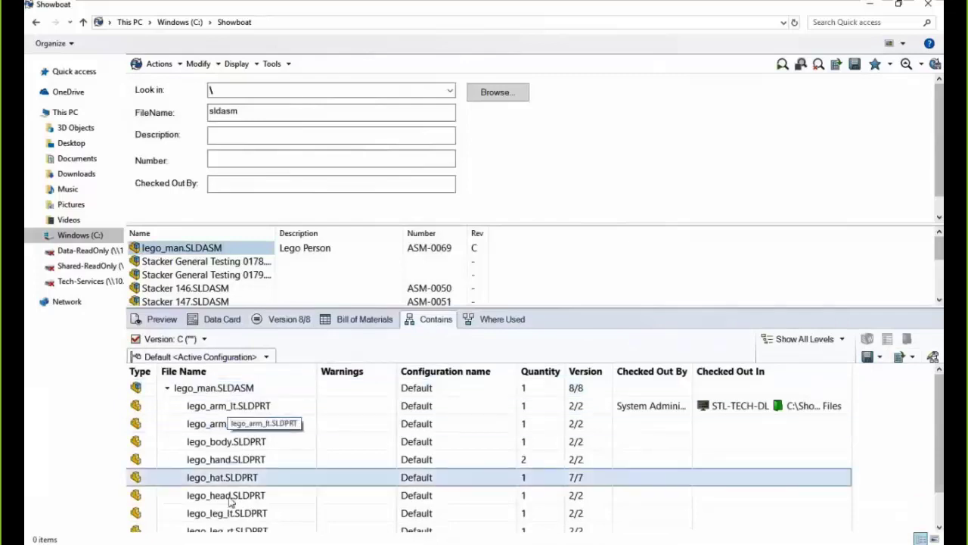
- View the contained files of lego_man.SLDASM for version 4, return to revision C, and check the available configurations
{"action": "left_click", "coordinate": [207, 341]}
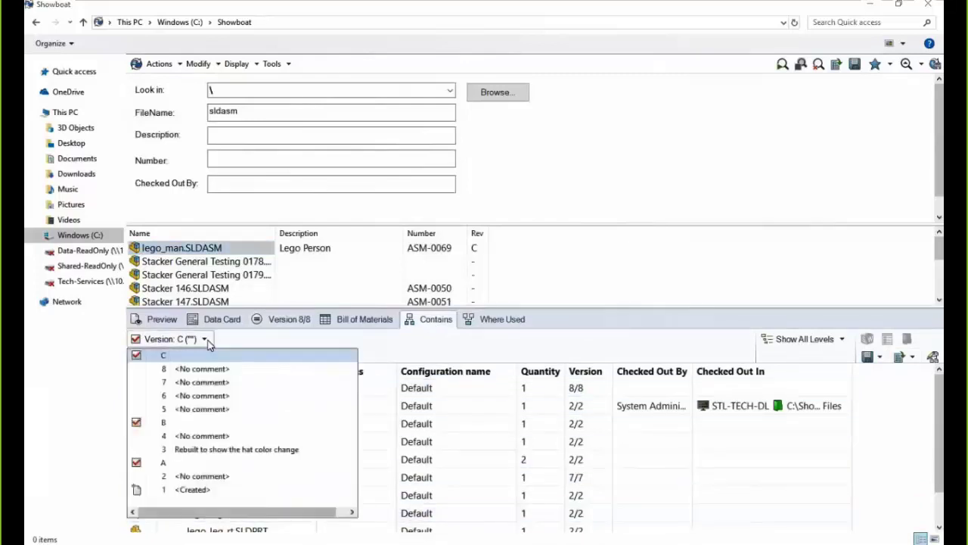
{"action": "left_click", "coordinate": [195, 435]}
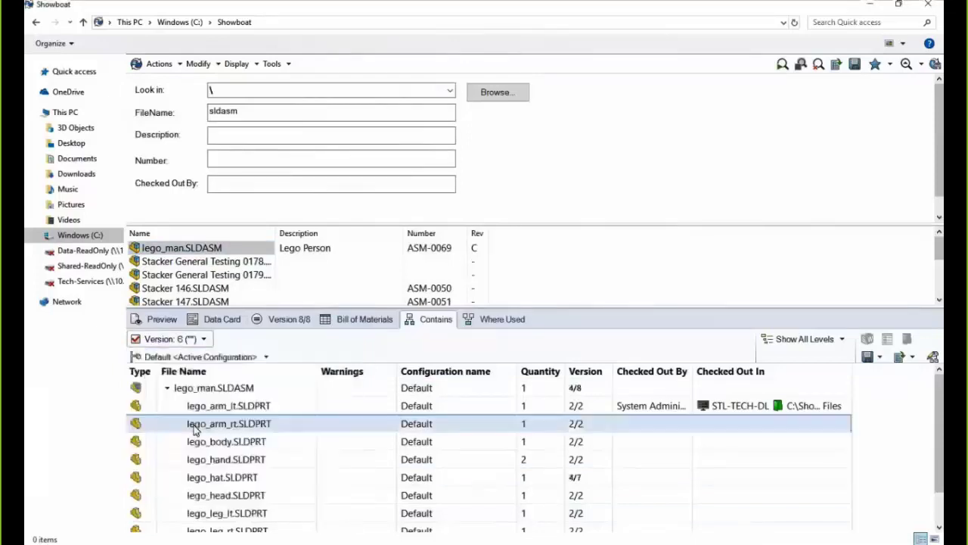
{"action": "left_click", "coordinate": [203, 339]}
{"action": "left_click", "coordinate": [200, 355]}
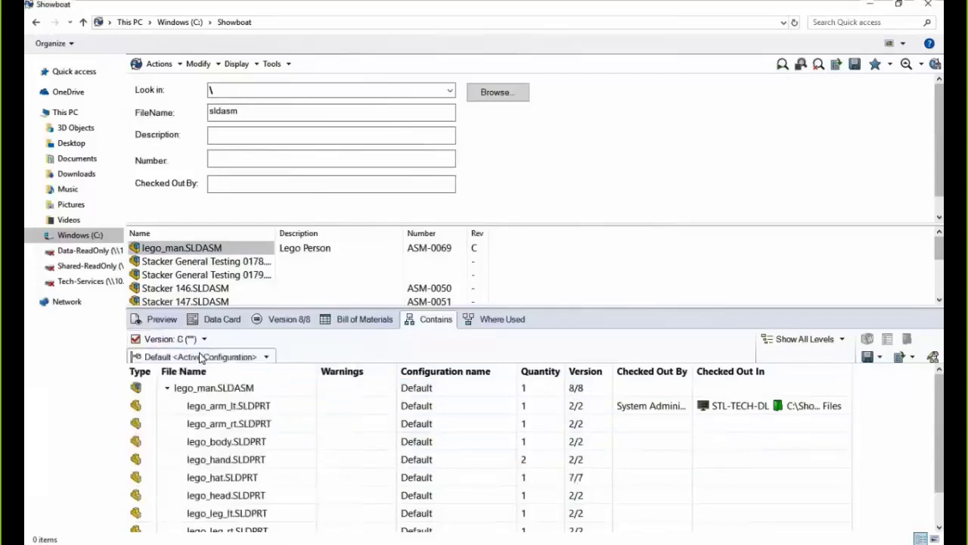
{"action": "left_click", "coordinate": [223, 356]}
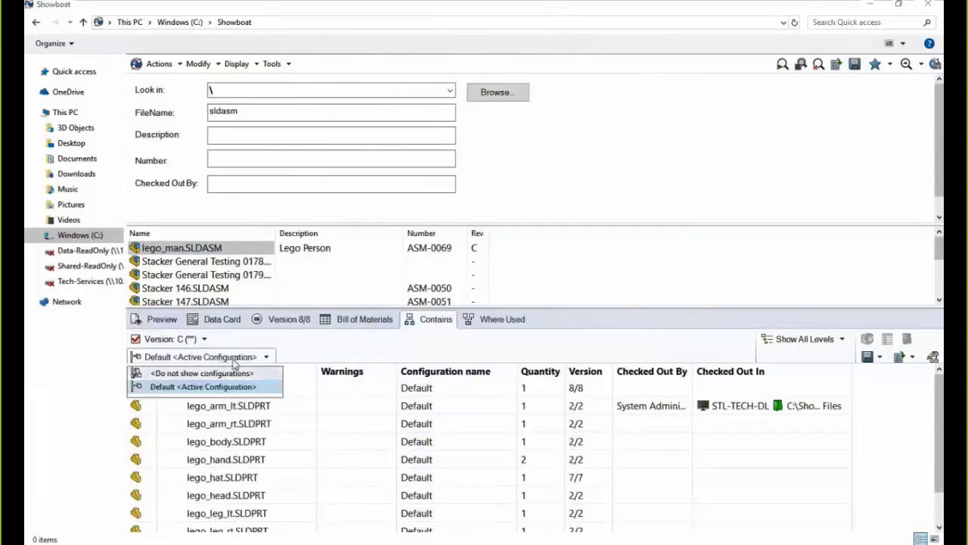
{"action": "left_click", "coordinate": [234, 361]}
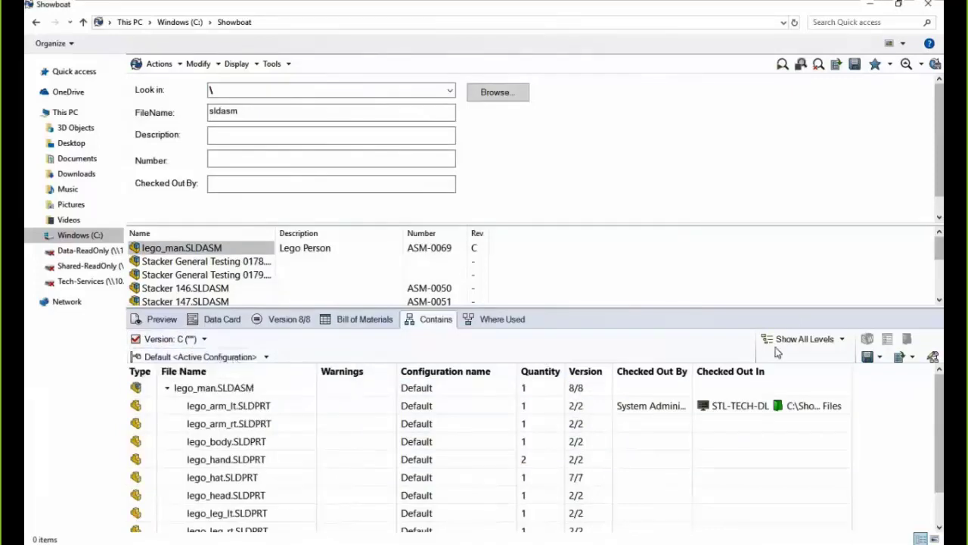
- Limit the contained references to Top Level Only and open the complete file list in Excel
{"action": "left_click", "coordinate": [799, 339]}
{"action": "left_click", "coordinate": [803, 358]}
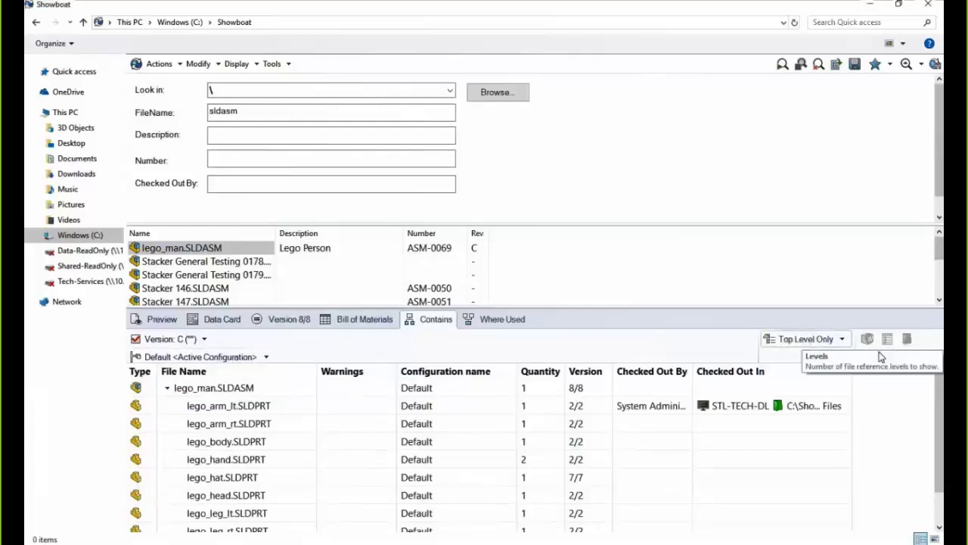
{"action": "left_click", "coordinate": [904, 356]}
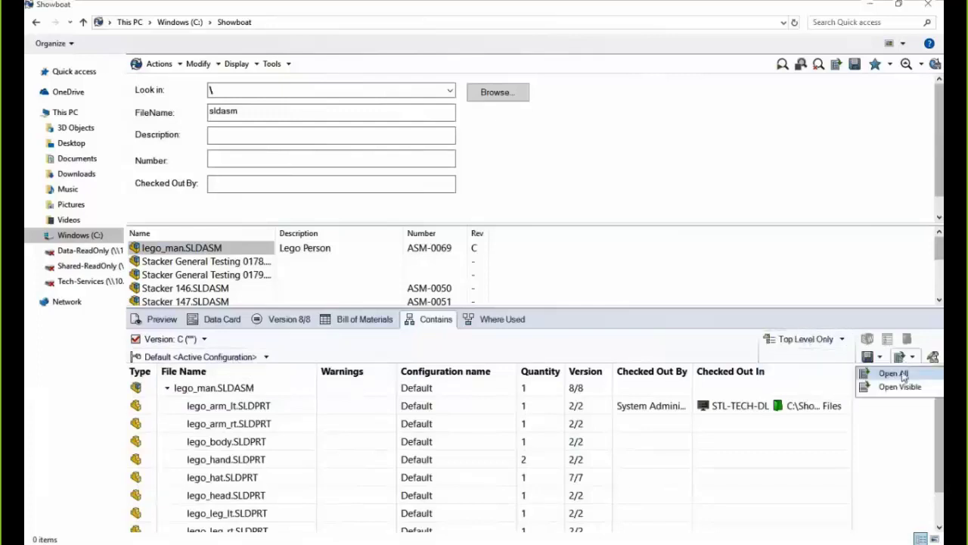
{"action": "left_click", "coordinate": [903, 375]}
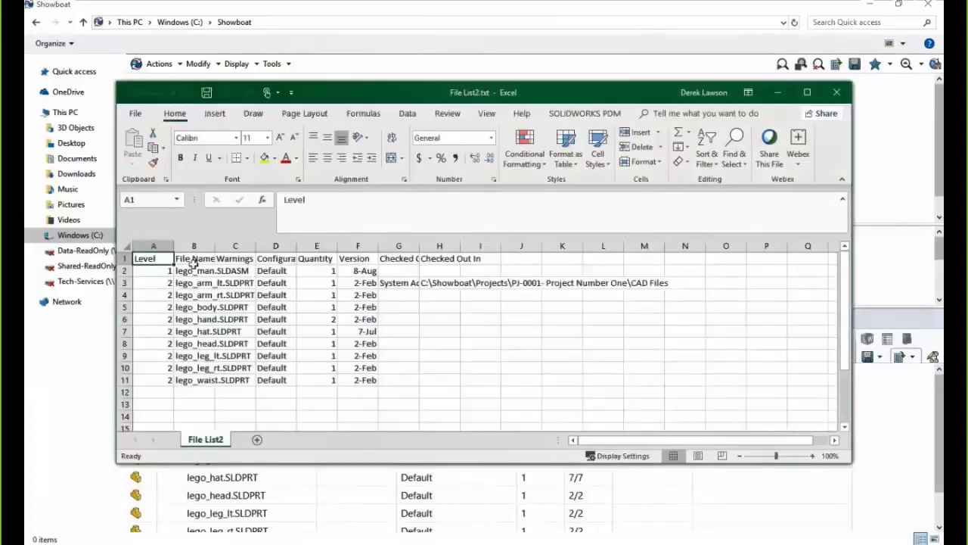
- Fit the Level, File Name, Configuration name, Version and Checked Out By columns, and close the file list without saving
{"action": "left_click_drag", "start_coordinate": [173, 246], "coordinate": [243, 246]}
{"action": "double_click", "coordinate": [326, 246]}
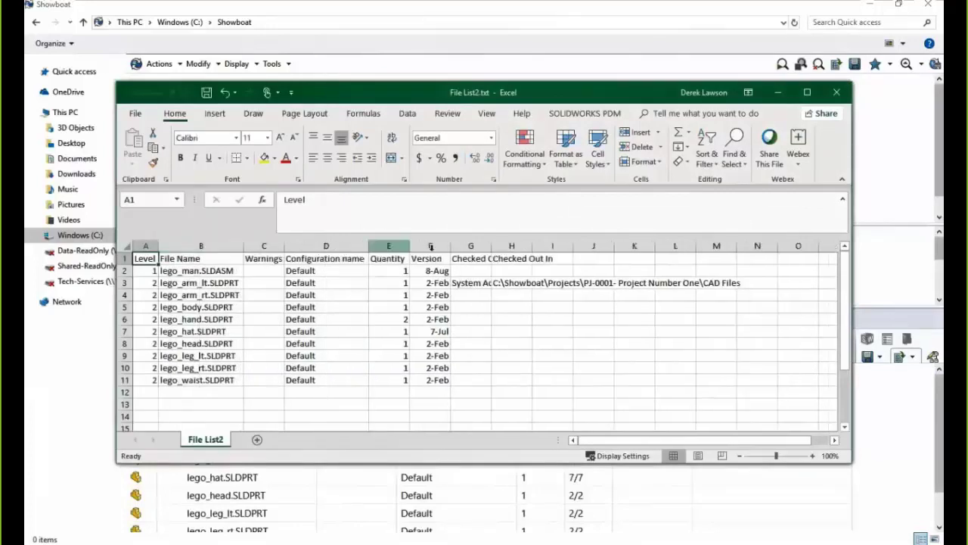
{"action": "double_click", "coordinate": [451, 246]}
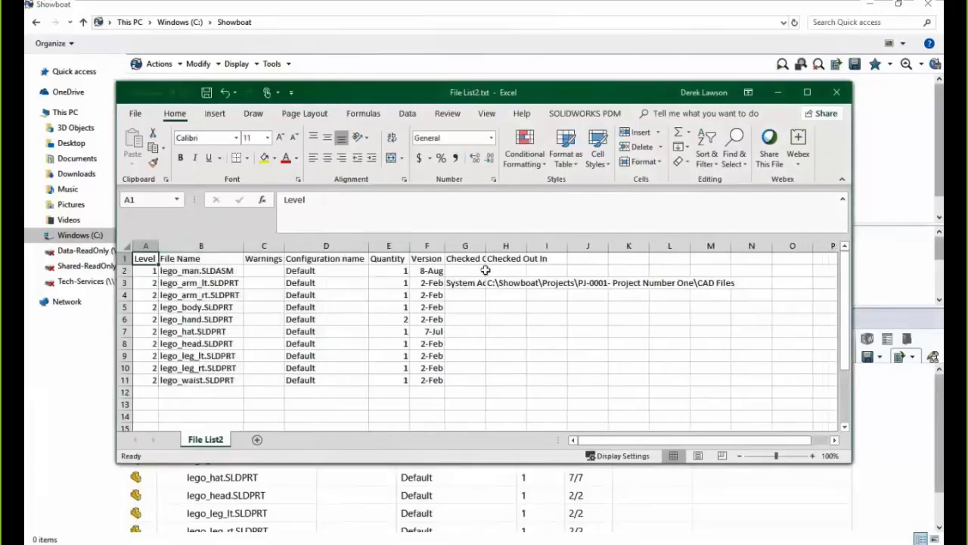
{"action": "double_click", "coordinate": [485, 246]}
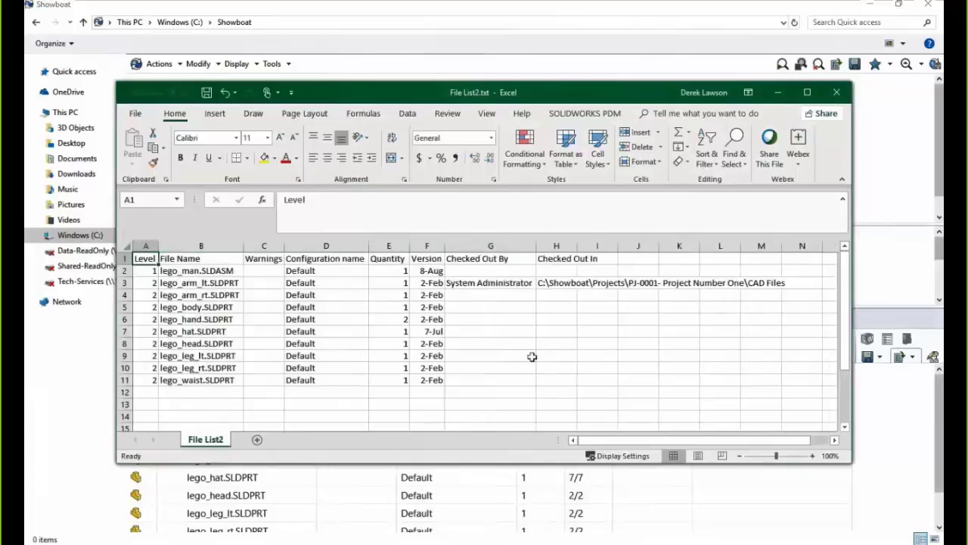
{"action": "left_click", "coordinate": [835, 92]}
{"action": "left_click", "coordinate": [470, 290]}
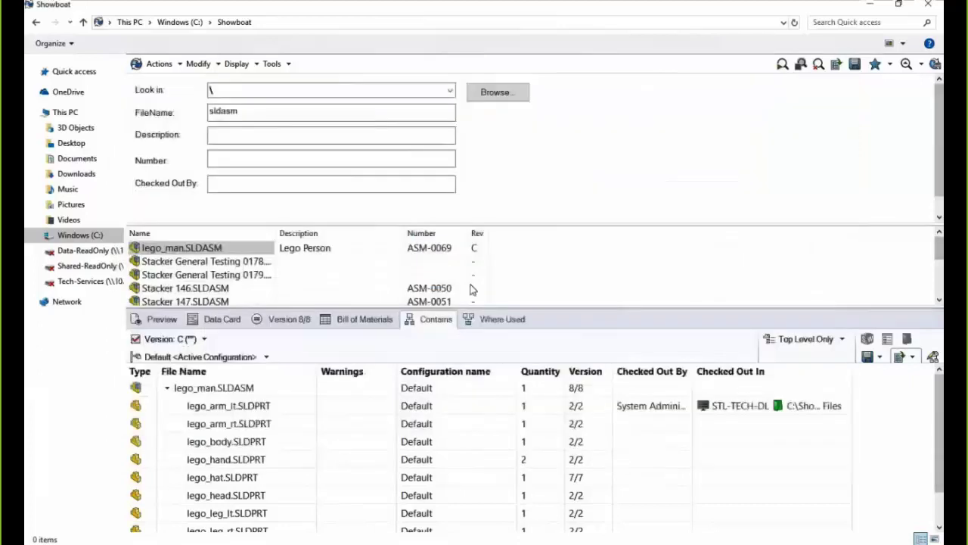
- Change the FileName criterion to sldprt and run the search
{"action": "left_click", "coordinate": [250, 112]}
{"action": "key", "text": "BackSpace"}
{"action": "key", "text": "BackSpace"}
{"action": "key", "text": "BackSpace"}
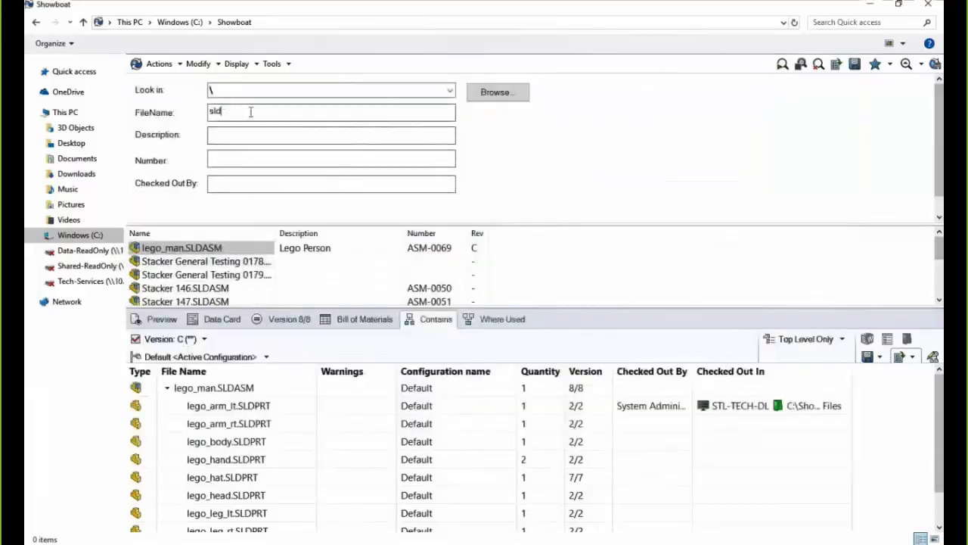
{"action": "type", "text": "prt"}
{"action": "key", "text": "Return"}
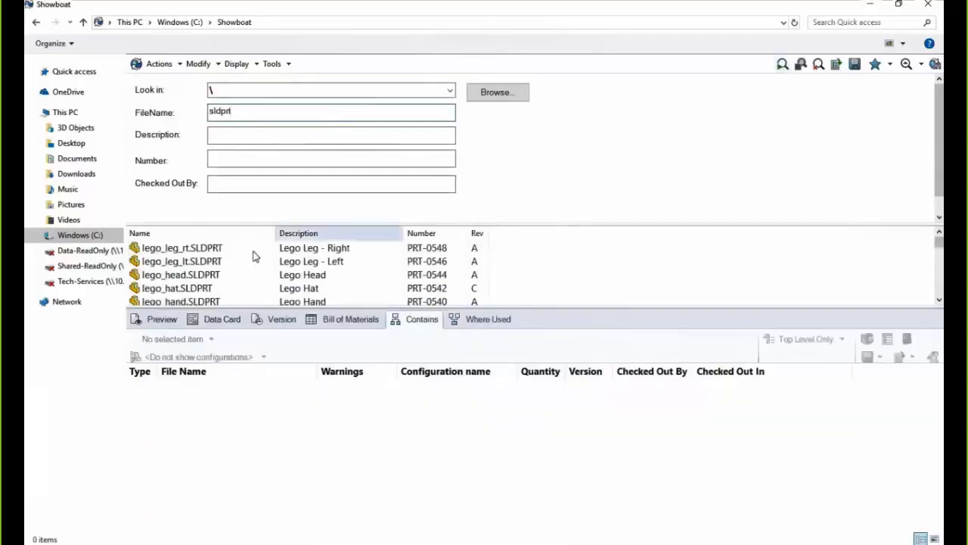
- Check where lego_leg_rt.SLDPRT and lego_head.SLDPRT are used
{"action": "left_click", "coordinate": [217, 250]}
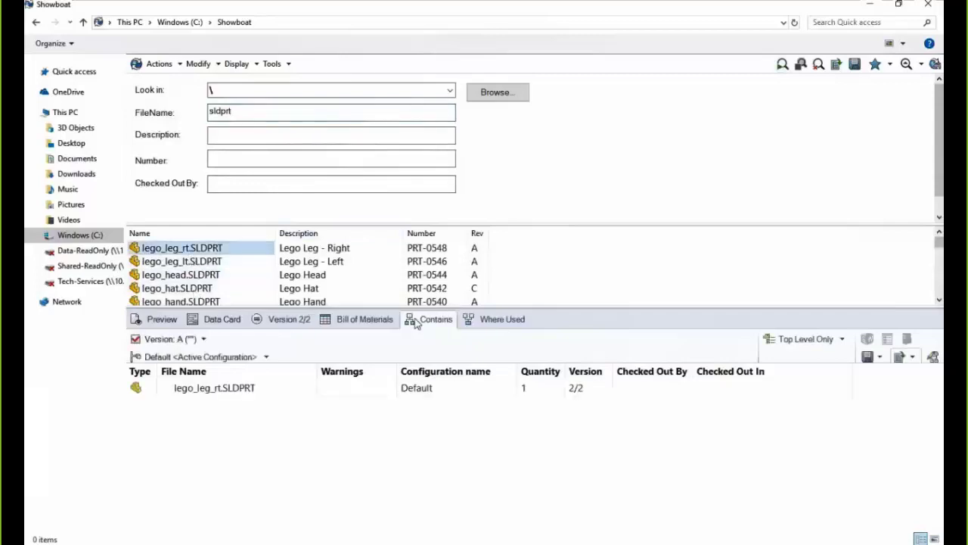
{"action": "left_click", "coordinate": [494, 324]}
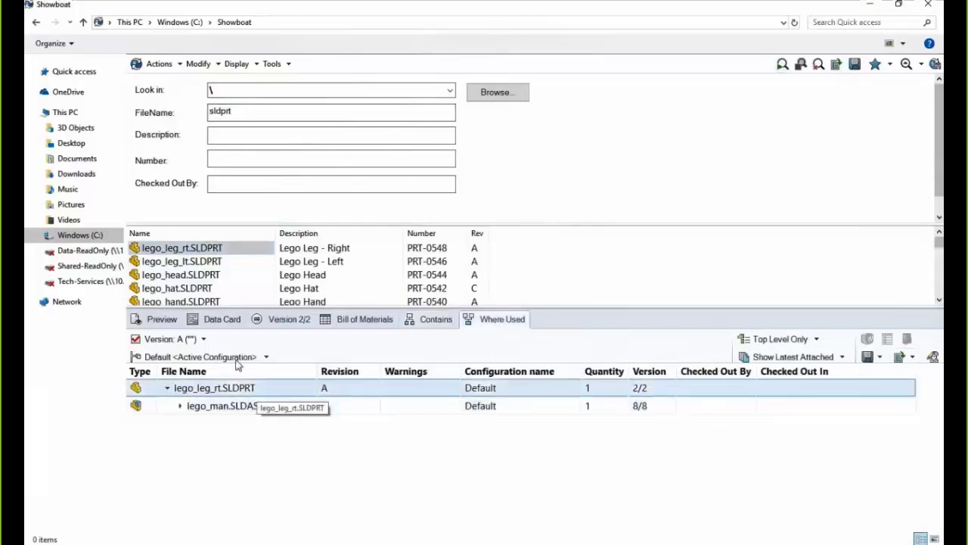
{"action": "left_click", "coordinate": [193, 276]}
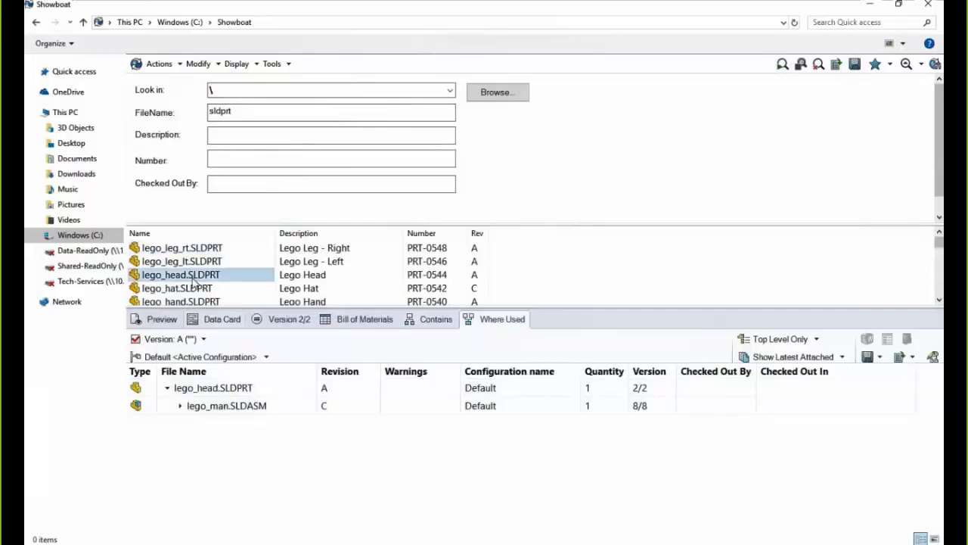
{"action": "left_click", "coordinate": [211, 342]}
{"action": "left_click", "coordinate": [212, 345]}
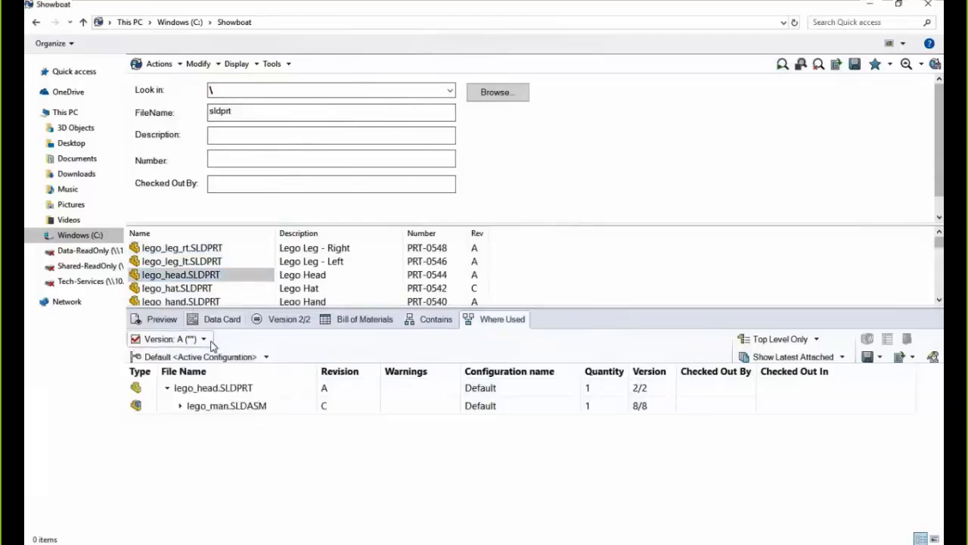
{"action": "left_click", "coordinate": [266, 358]}
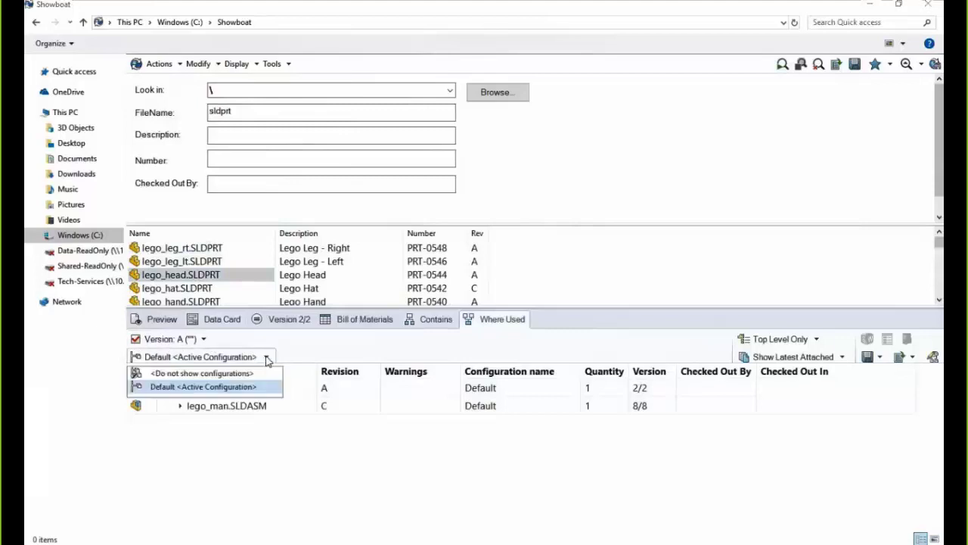
{"action": "left_click", "coordinate": [267, 359]}
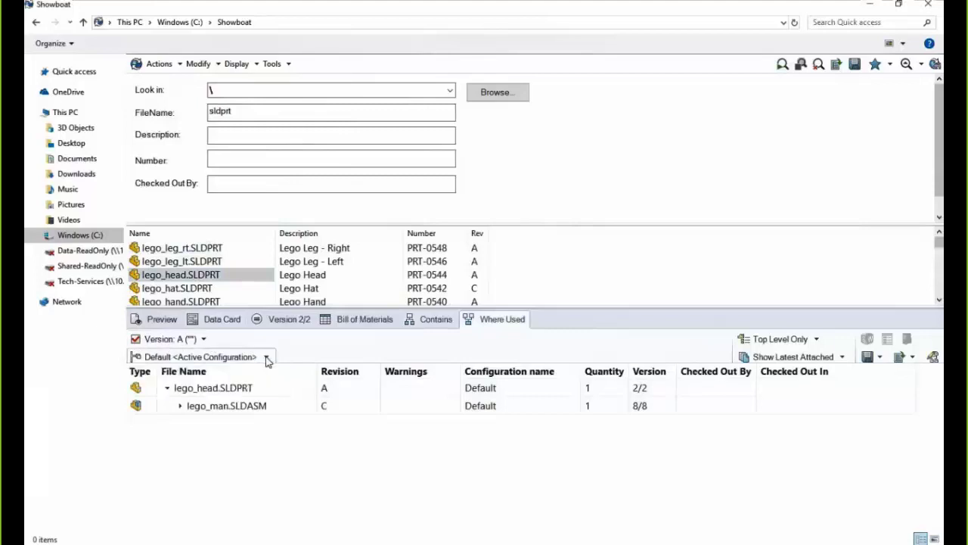
{"action": "left_click", "coordinate": [817, 340]}
{"action": "left_click", "coordinate": [821, 341]}
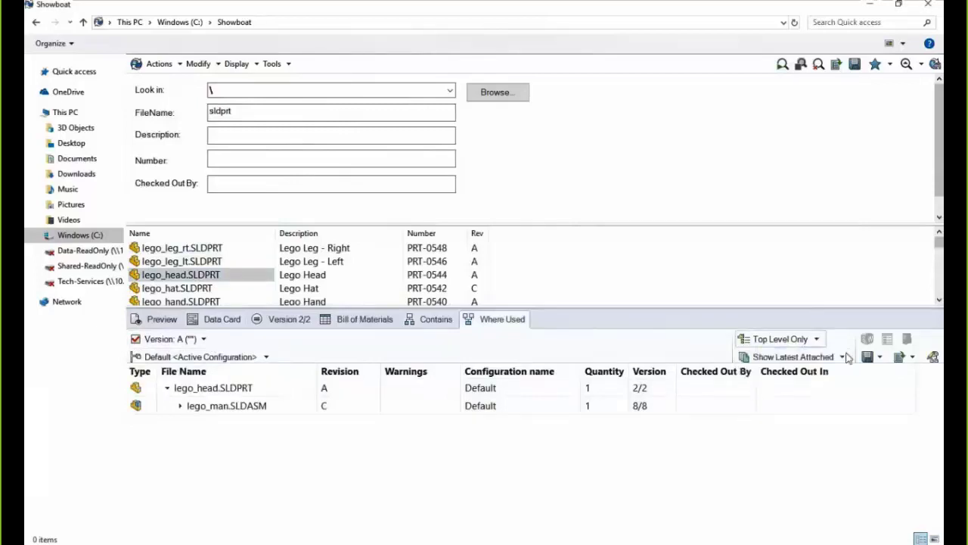
- View the where-used list of lego_head.SLDPRT with Show All, and return it to Show Latest Attached
{"action": "left_click", "coordinate": [841, 356]}
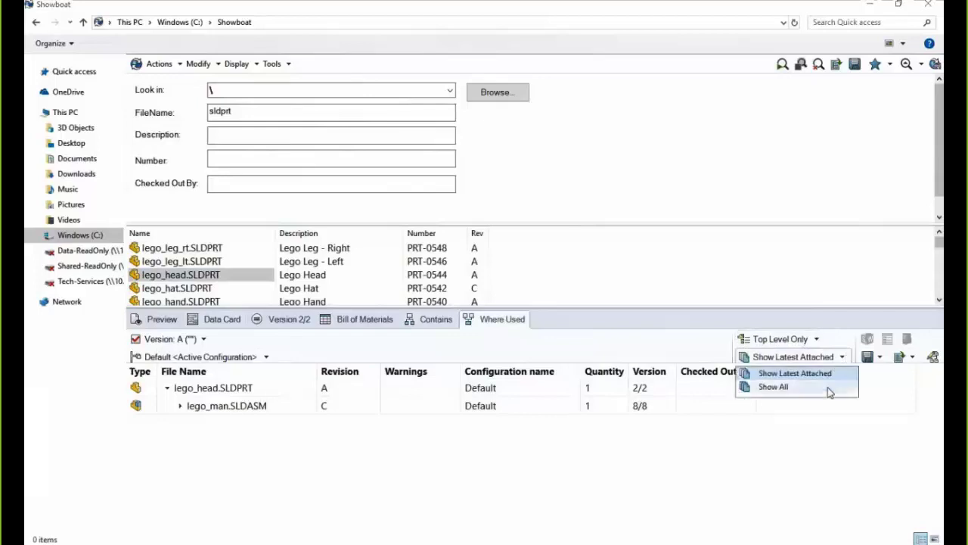
{"action": "left_click", "coordinate": [828, 388]}
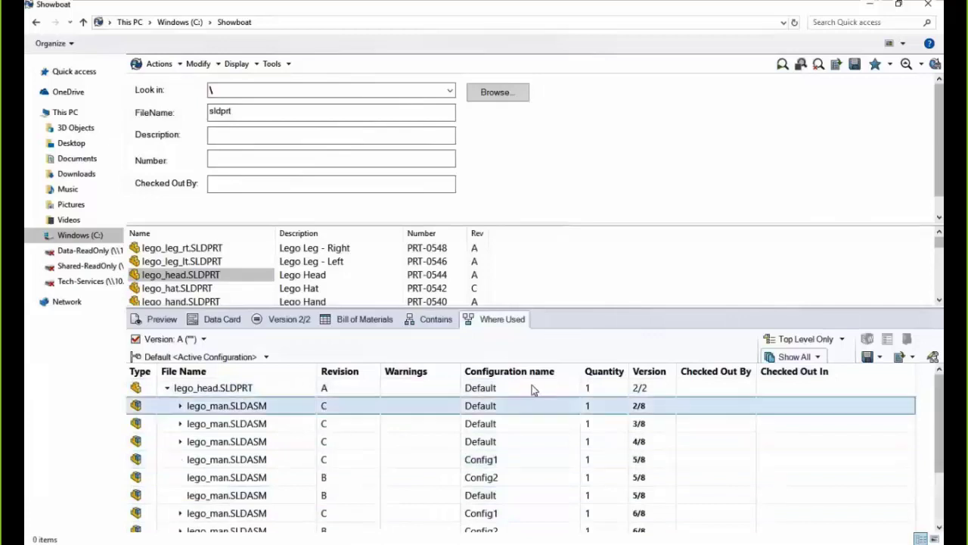
{"action": "left_click", "coordinate": [800, 359]}
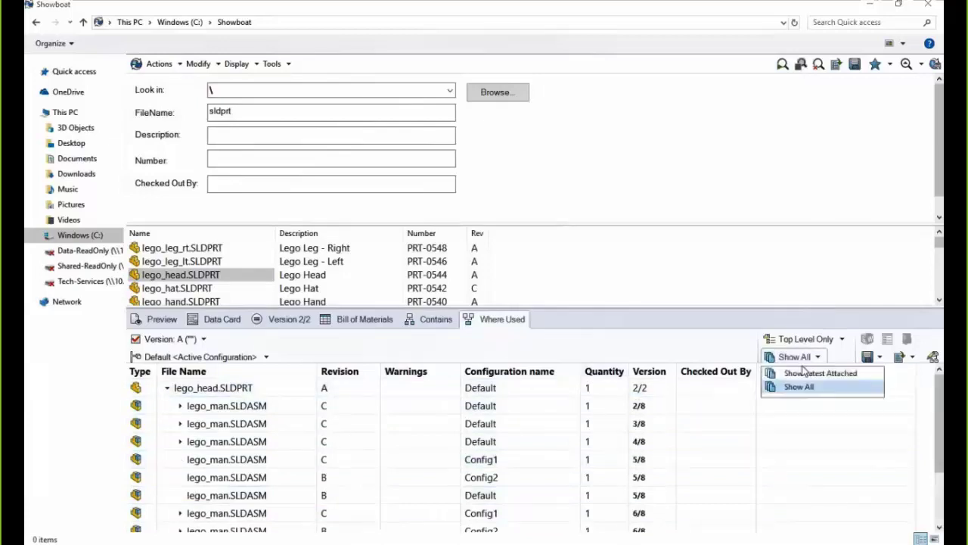
{"action": "left_click", "coordinate": [800, 375]}
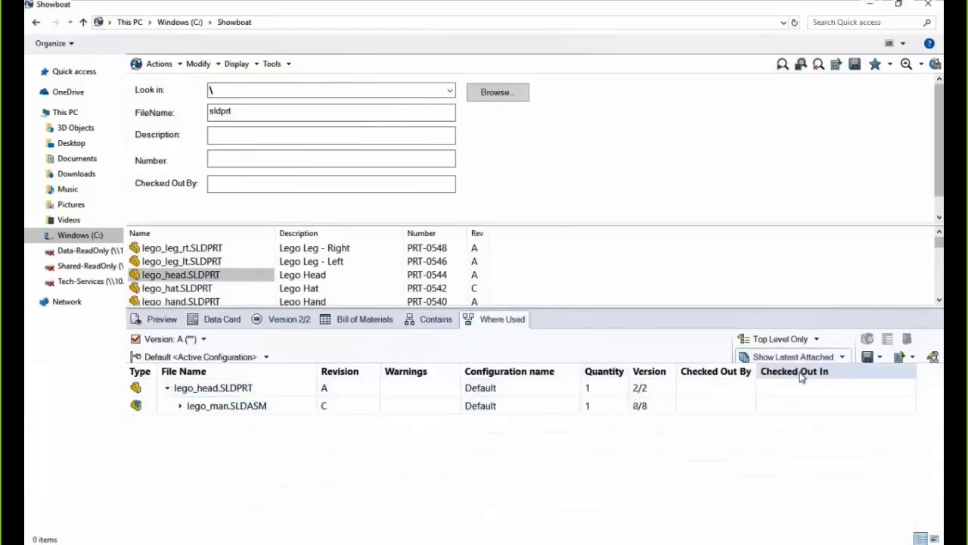
- Open the complete where-used list of lego_head.SLDPRT in Excel
{"action": "left_click", "coordinate": [900, 358]}
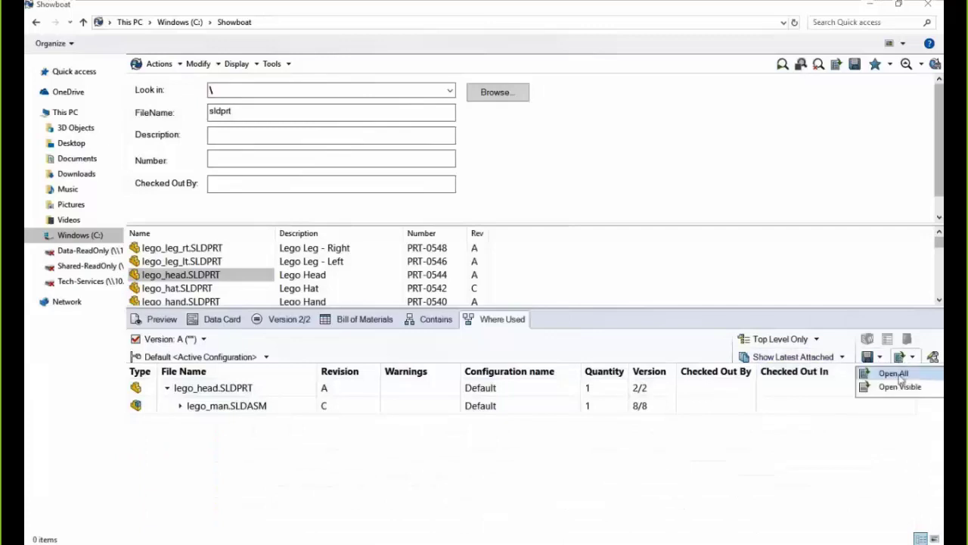
{"action": "left_click", "coordinate": [900, 375]}
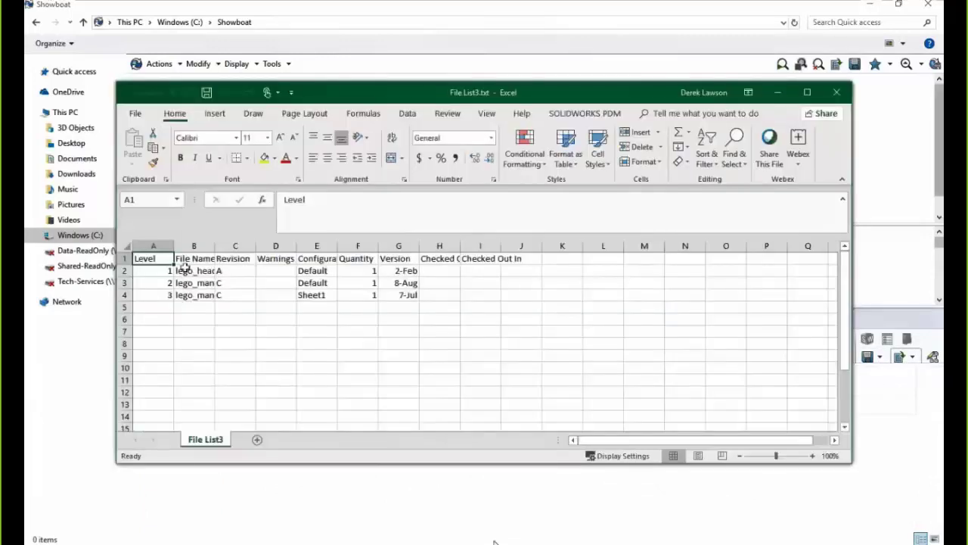
- Fit the Level, File Name and Revision columns to their contents and close the where-used export without saving
{"action": "double_click", "coordinate": [173, 246]}
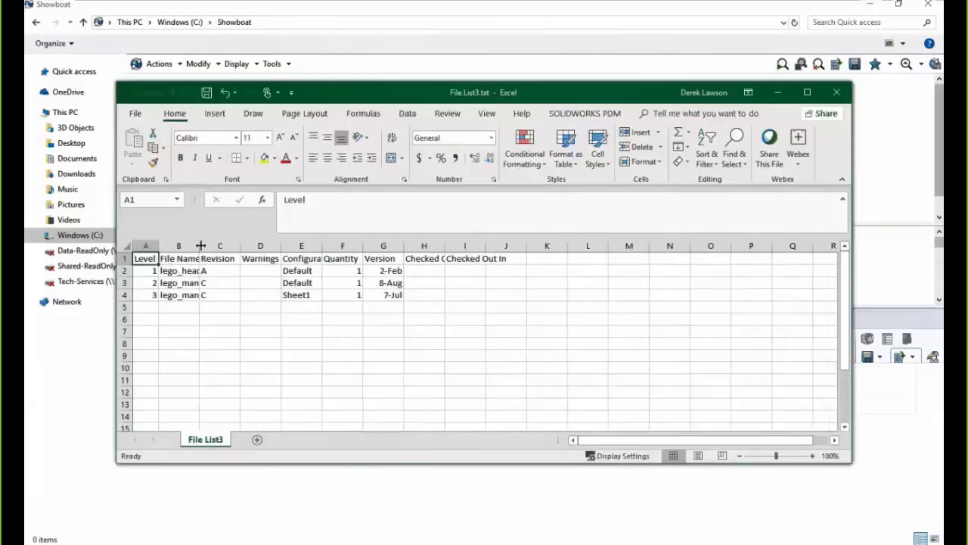
{"action": "double_click", "coordinate": [199, 246]}
{"action": "double_click", "coordinate": [279, 246]}
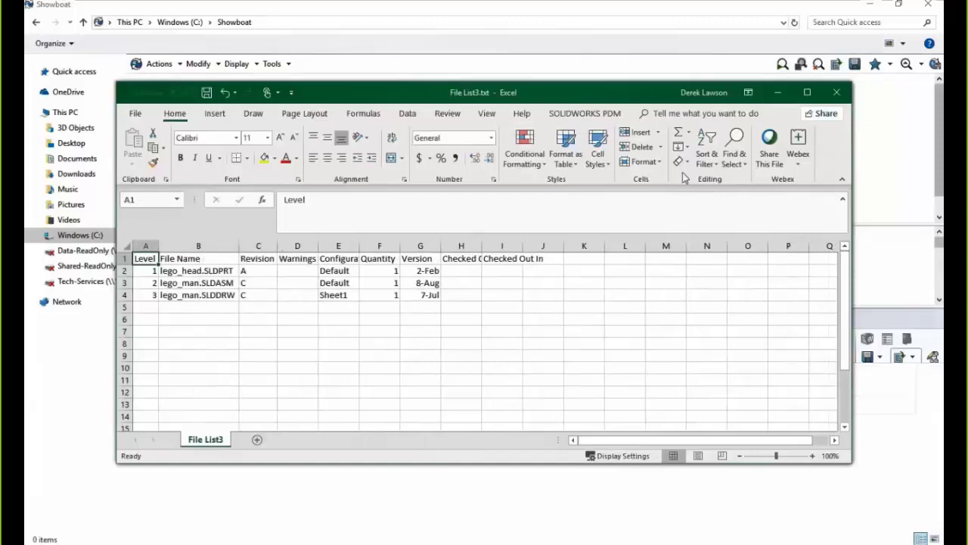
{"action": "left_click", "coordinate": [836, 92]}
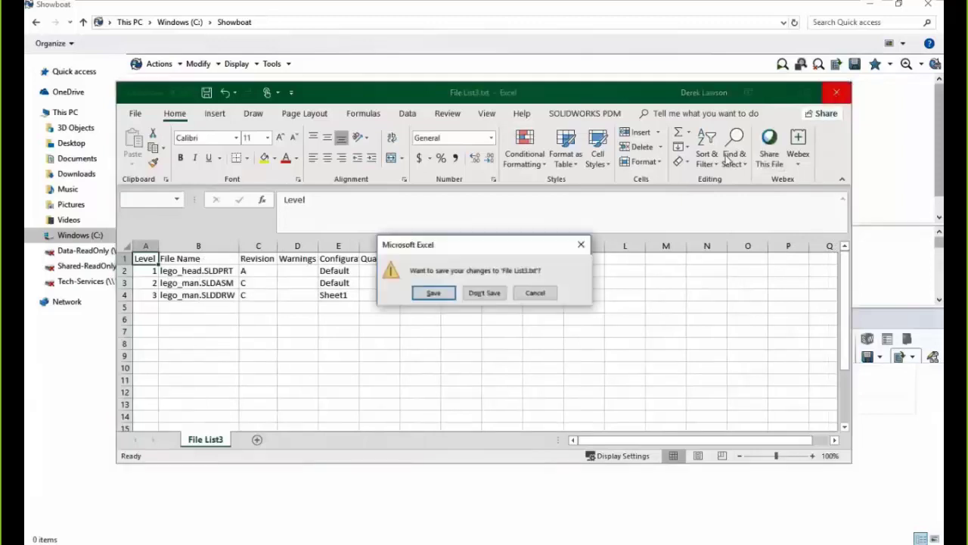
{"action": "left_click", "coordinate": [501, 291]}
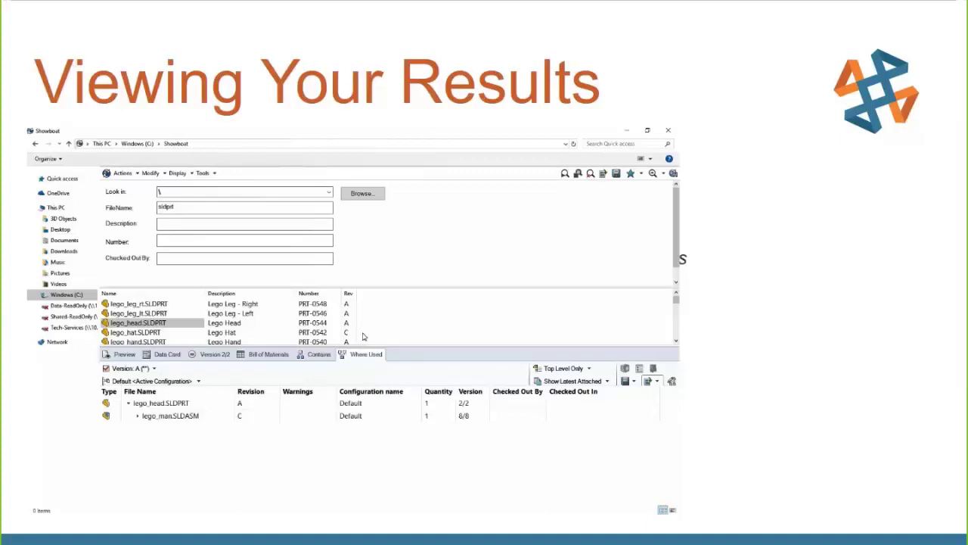
{"action": "key", "text": "Right"}
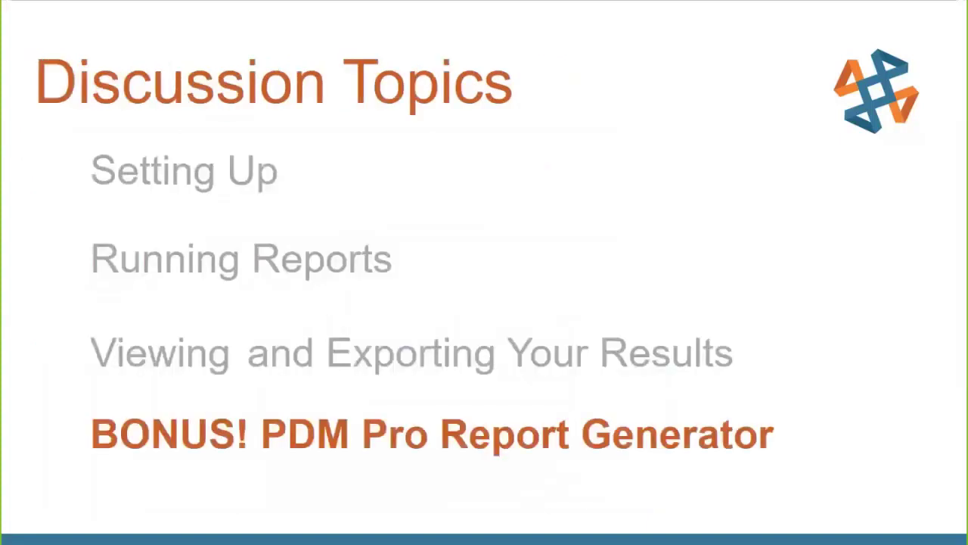